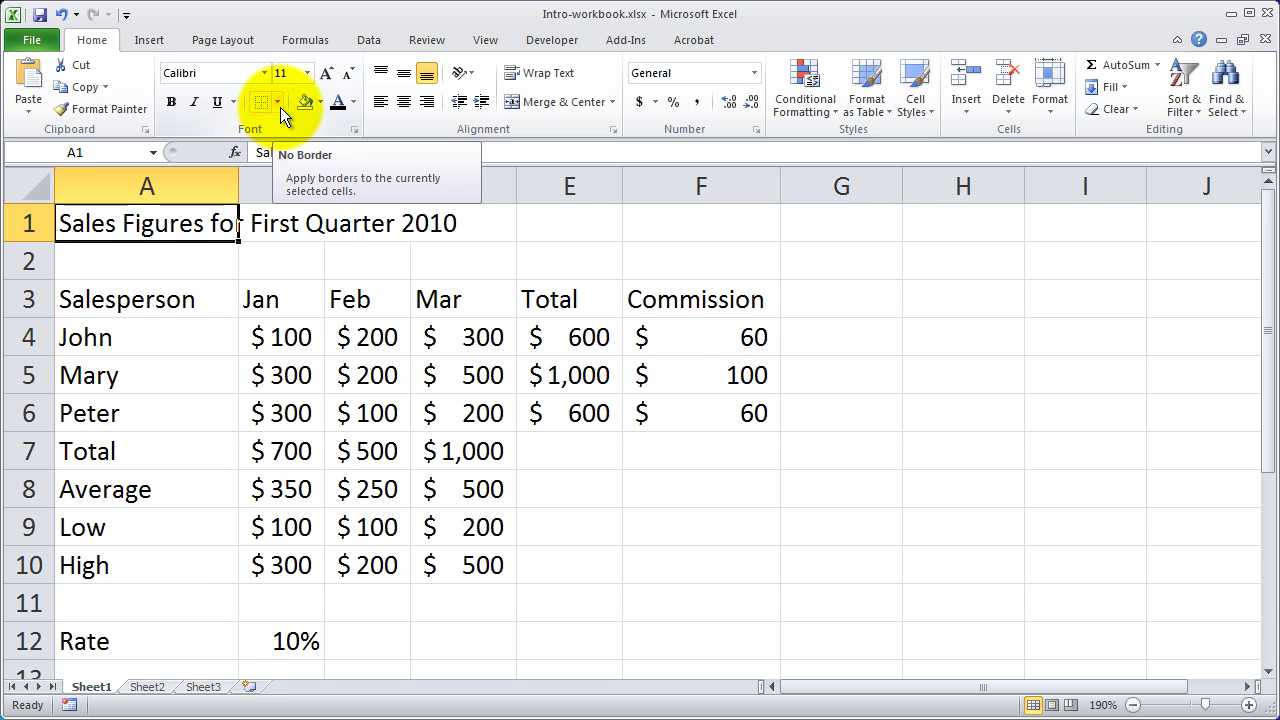
- Browse the Borders, Fill Color, Font Color and Underline dropdowns without applying anything
left_click(280, 103)
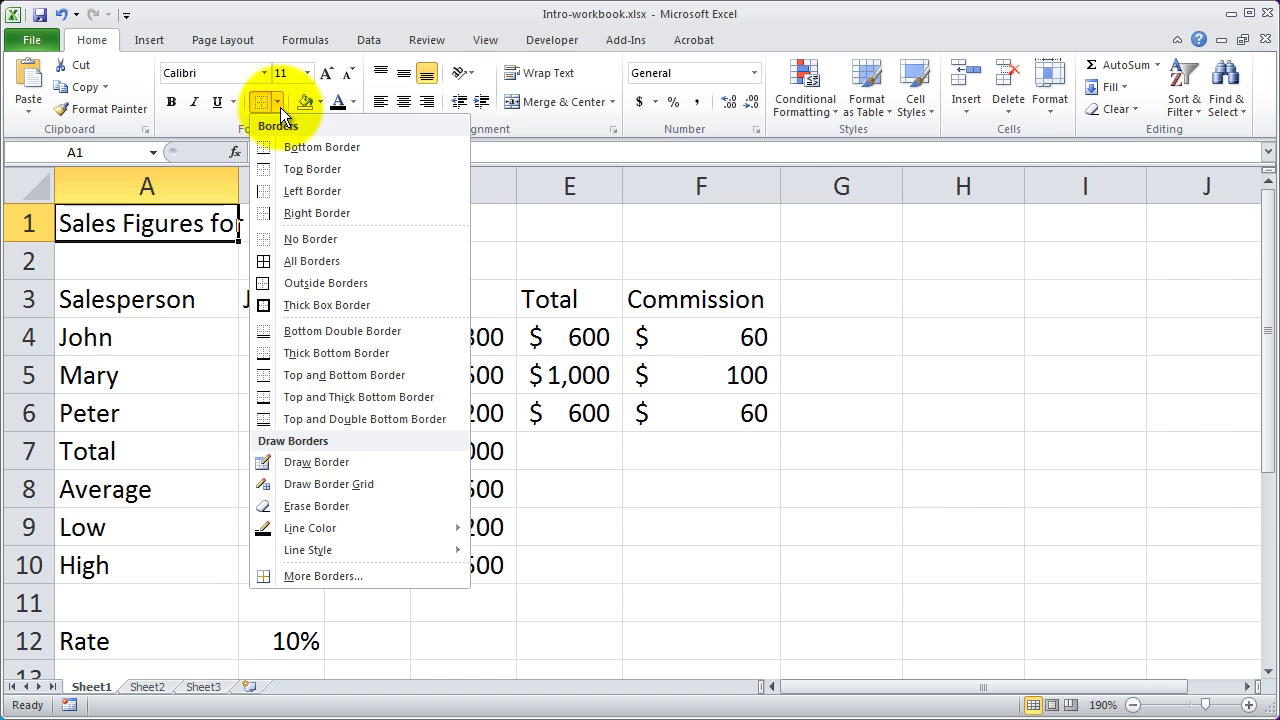
left_click(280, 107)
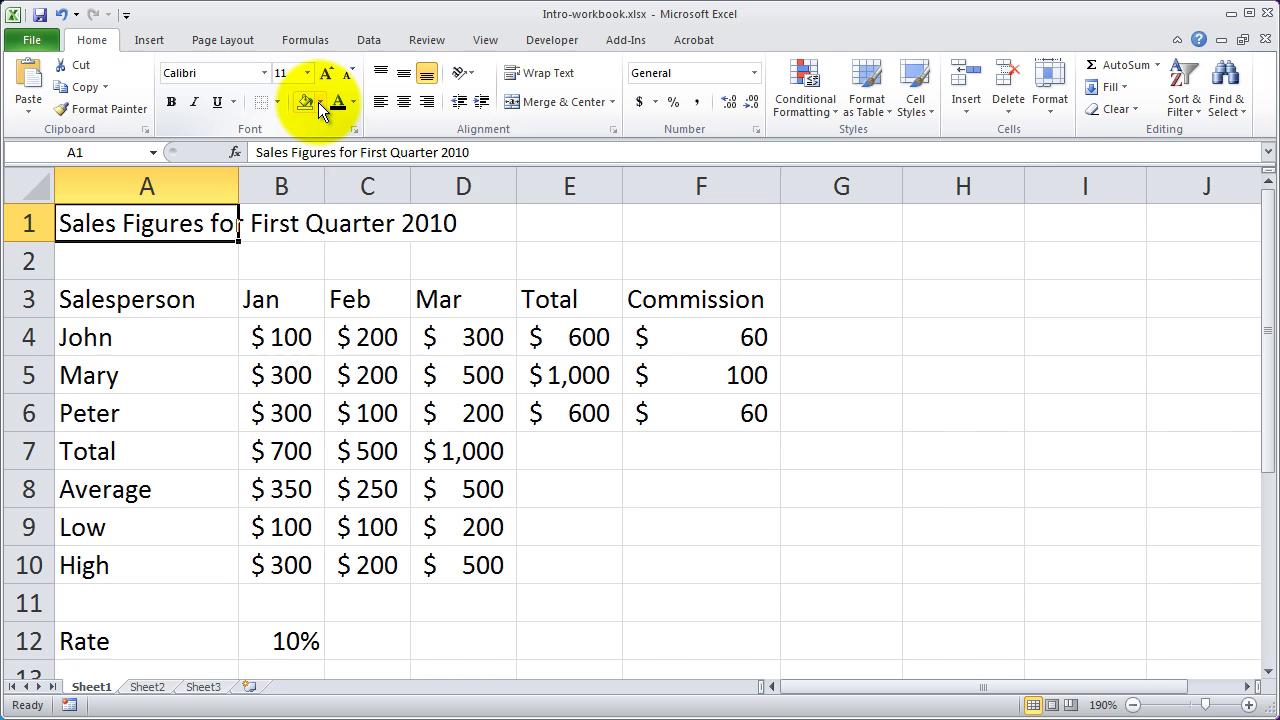
left_click(320, 104)
left_click(320, 106)
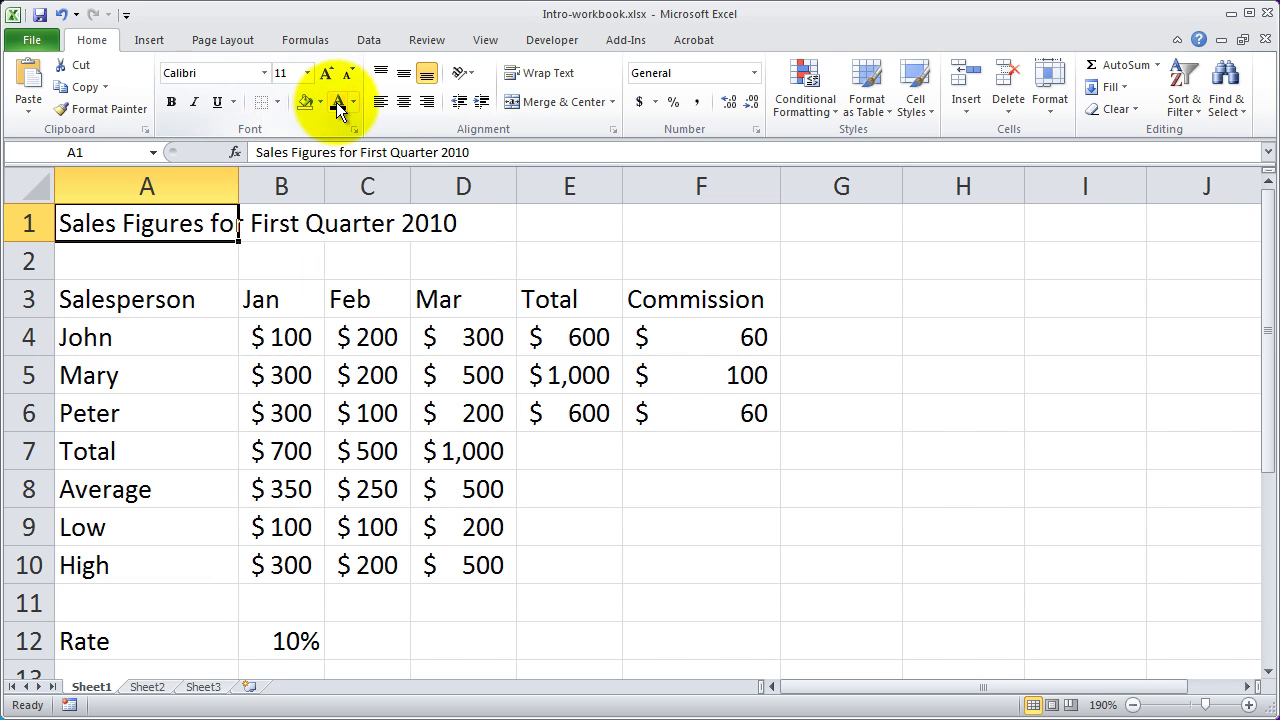
left_click(353, 103)
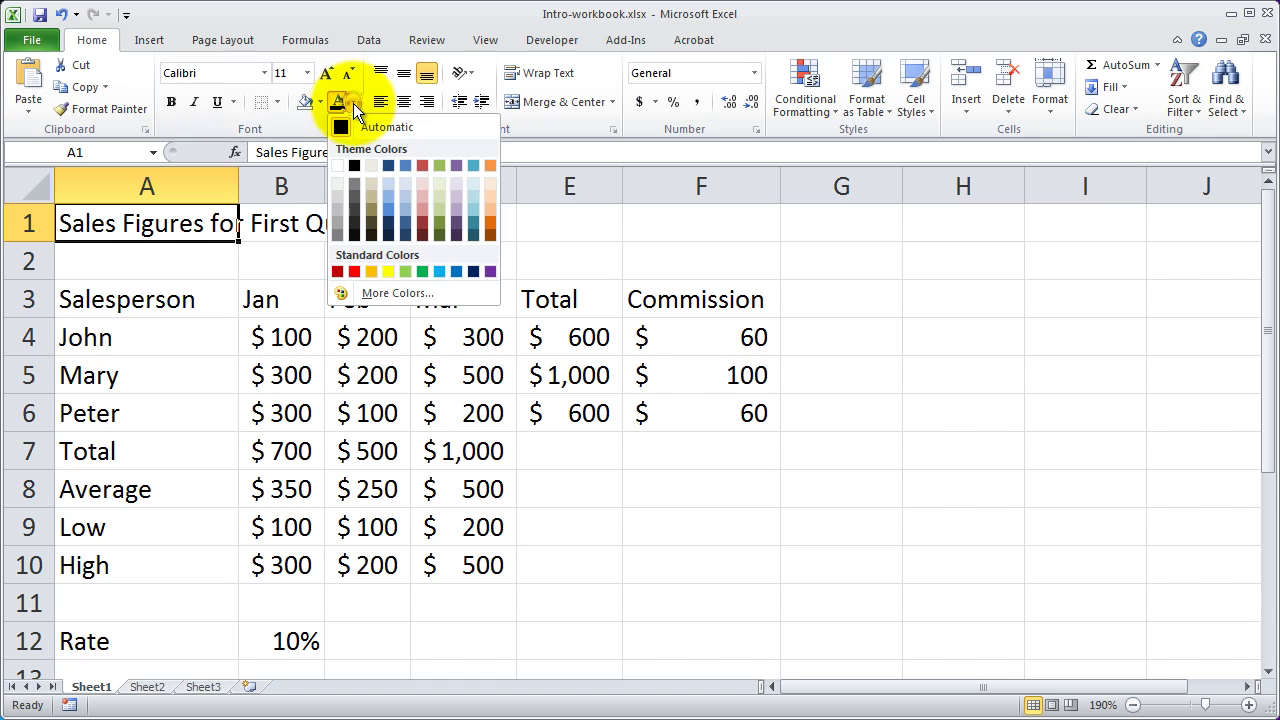
left_click(353, 103)
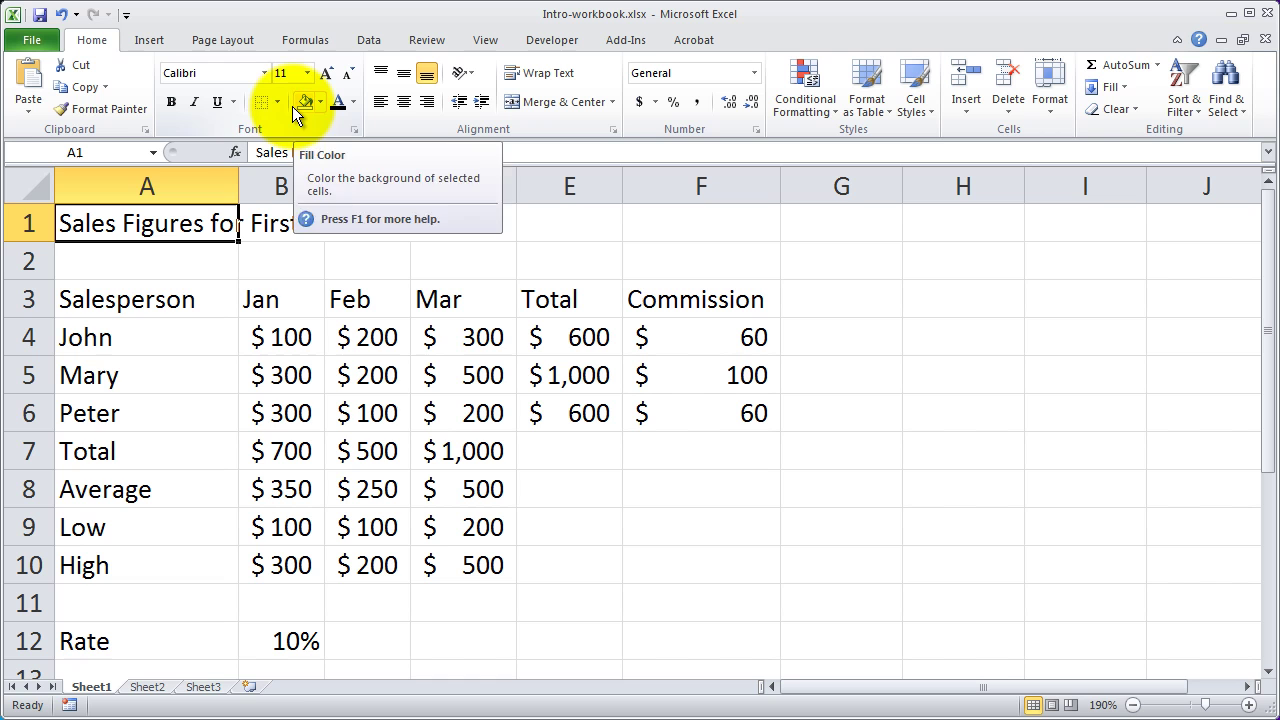
left_click(237, 106)
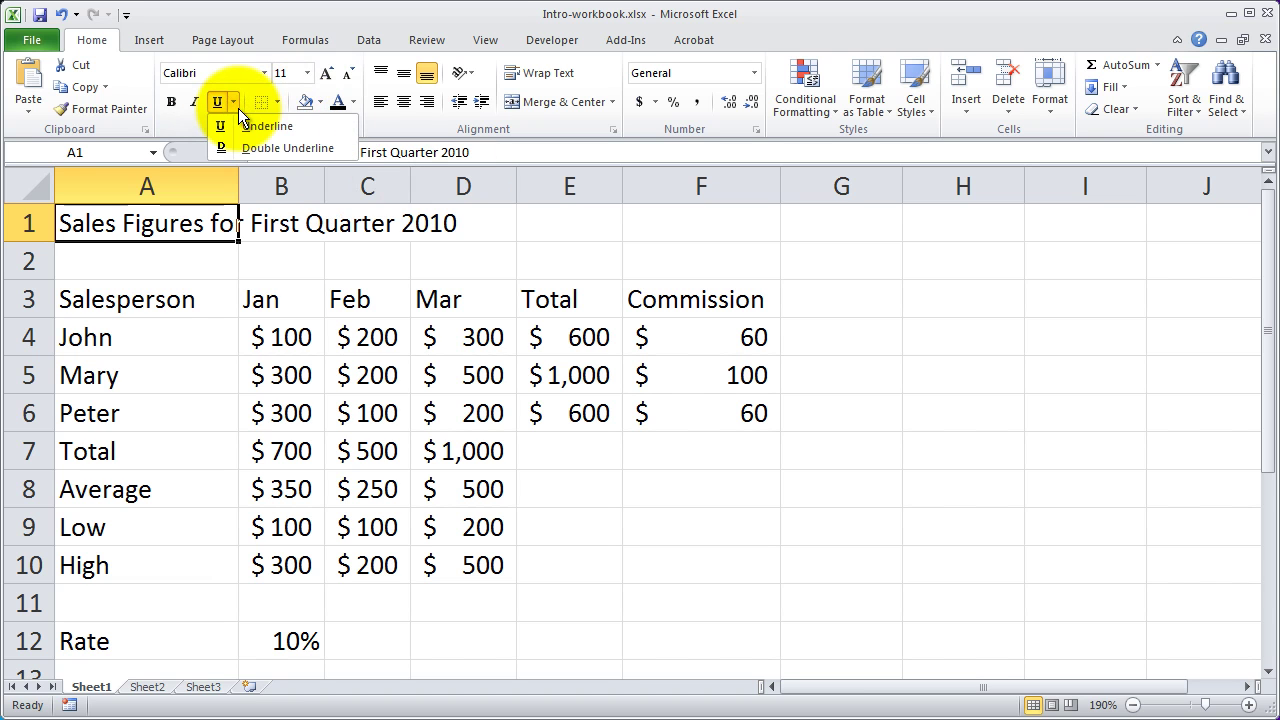
left_click(237, 106)
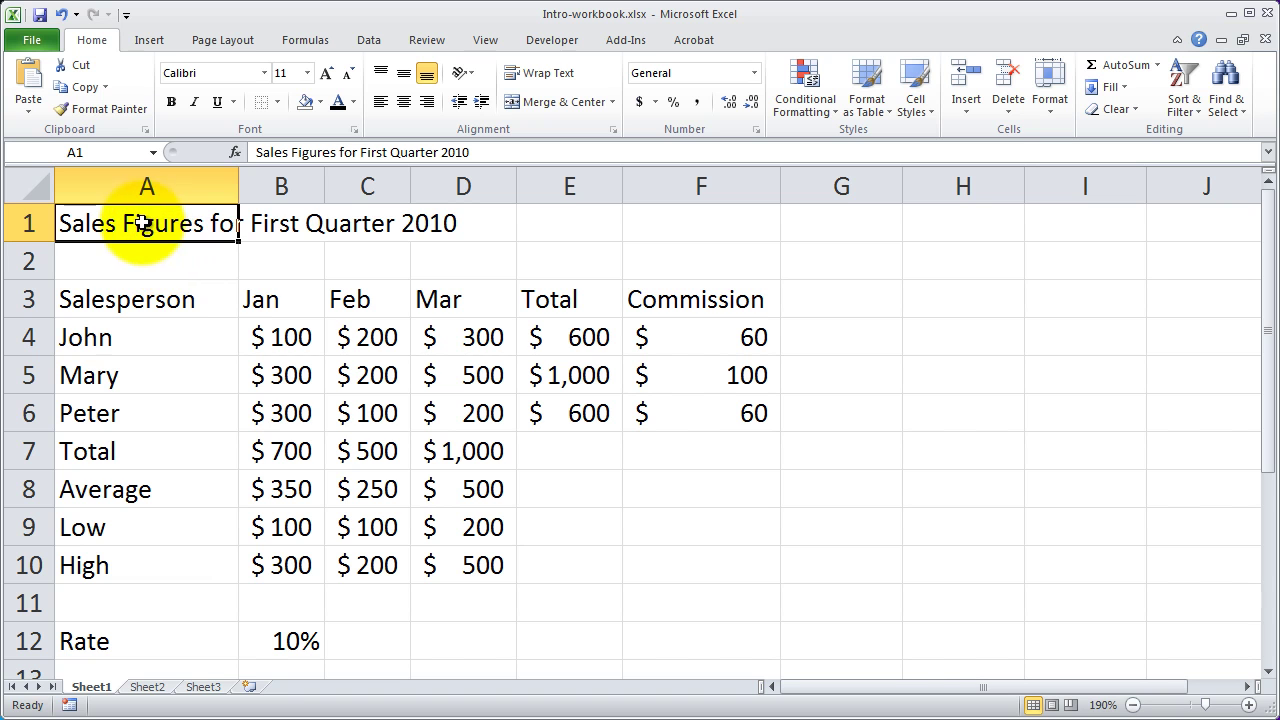
- Fill the title and header block A1:F3 with a light olive green theme colour
left_click_drag(145, 230, 705, 292)
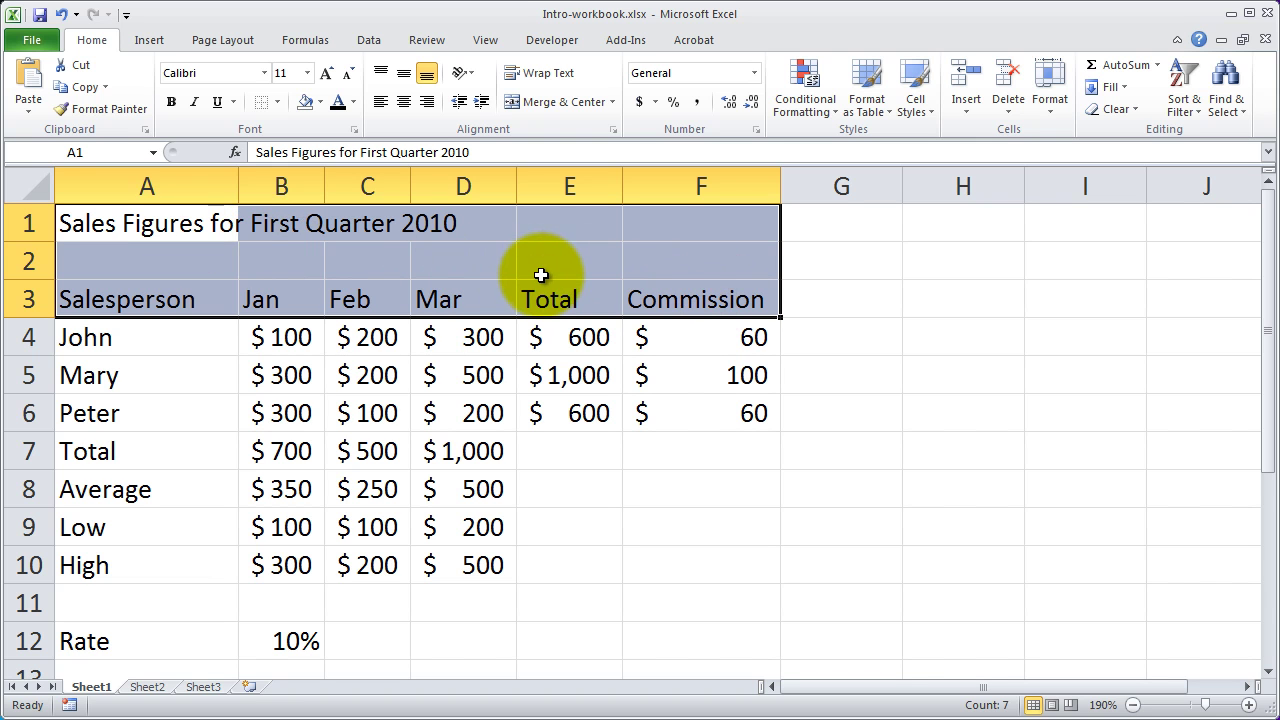
left_click(319, 102)
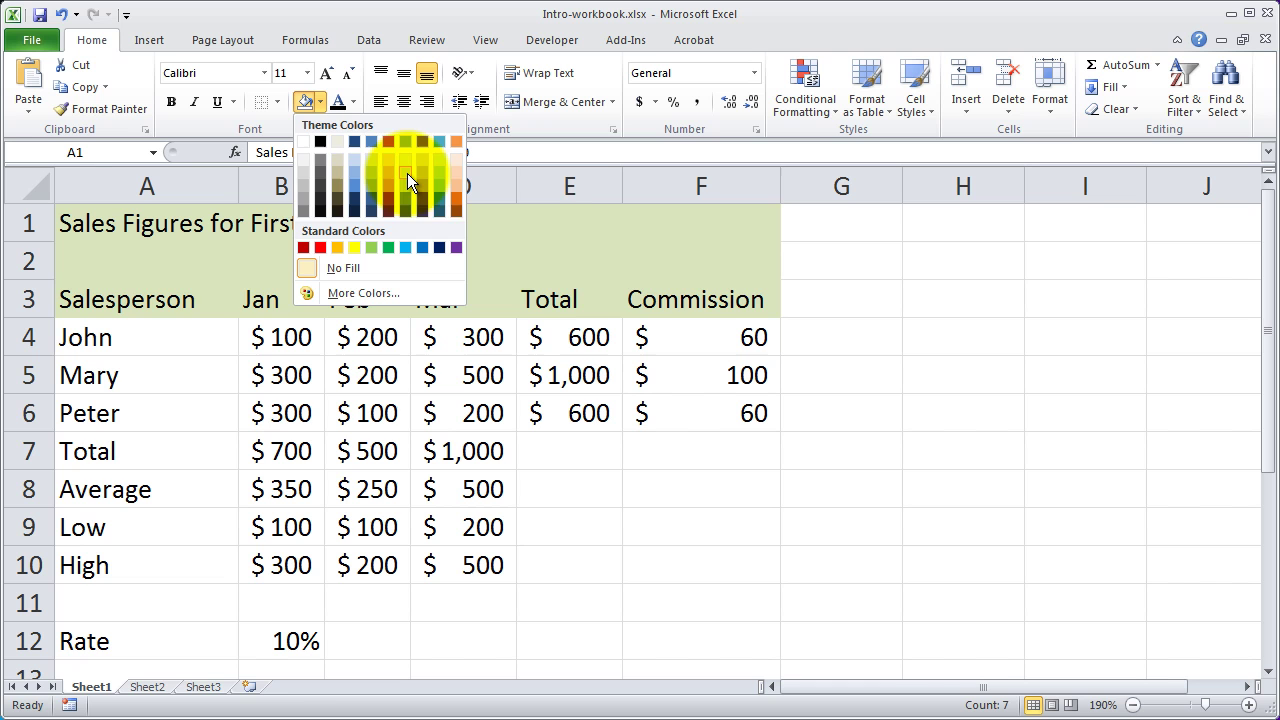
left_click(407, 174)
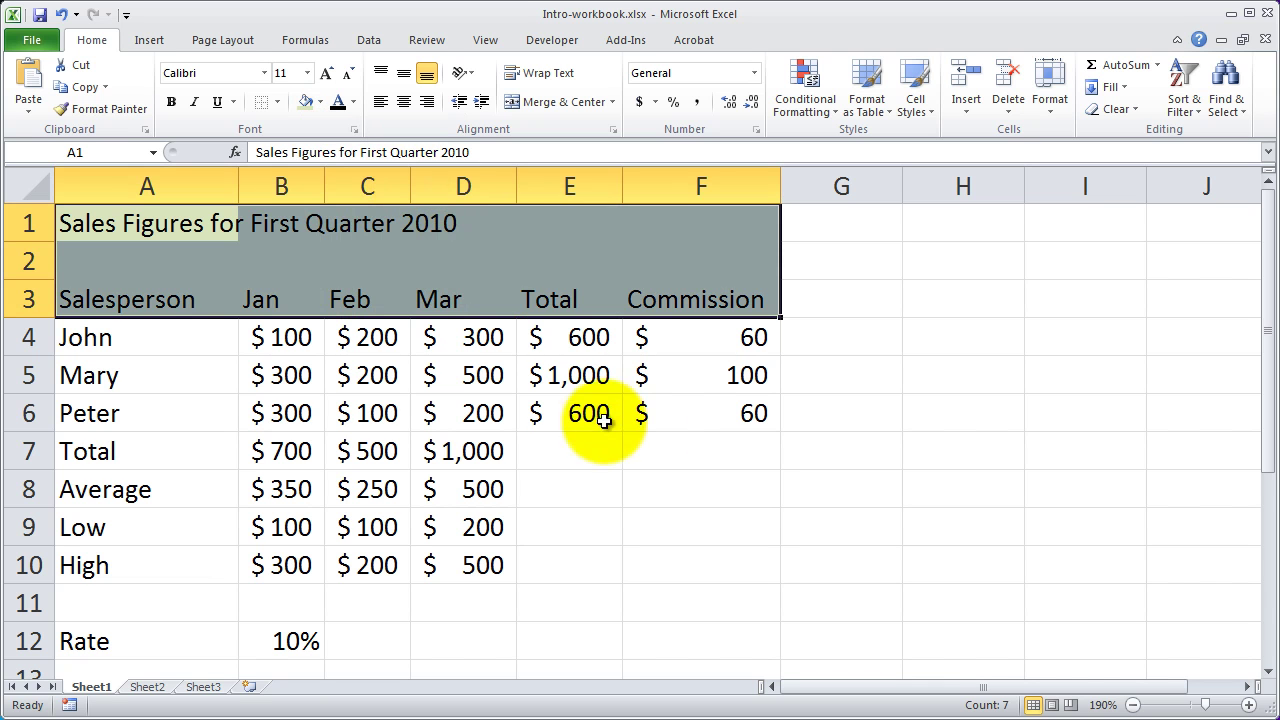
left_click(667, 446)
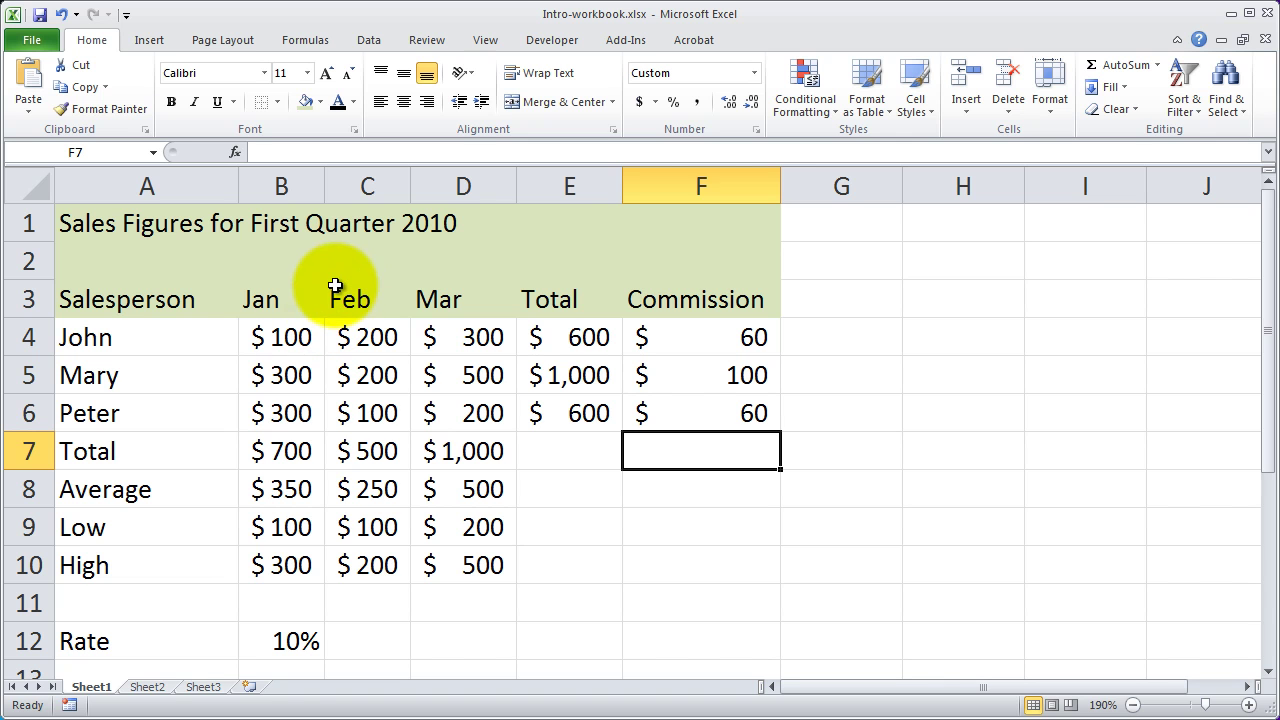
- Select A7:D10 and give it Olive Green, Lighter 80% fill
left_click(125, 487)
left_click_drag(222, 505, 457, 566)
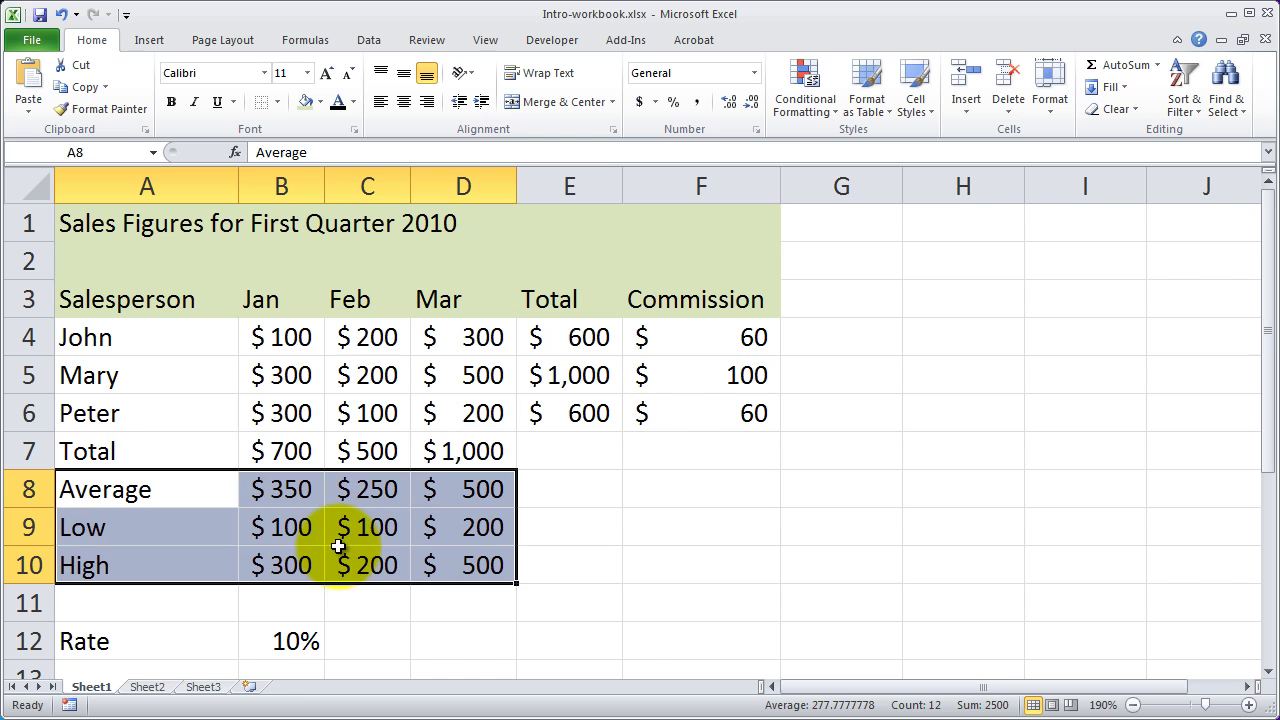
left_click_drag(99, 437, 450, 558)
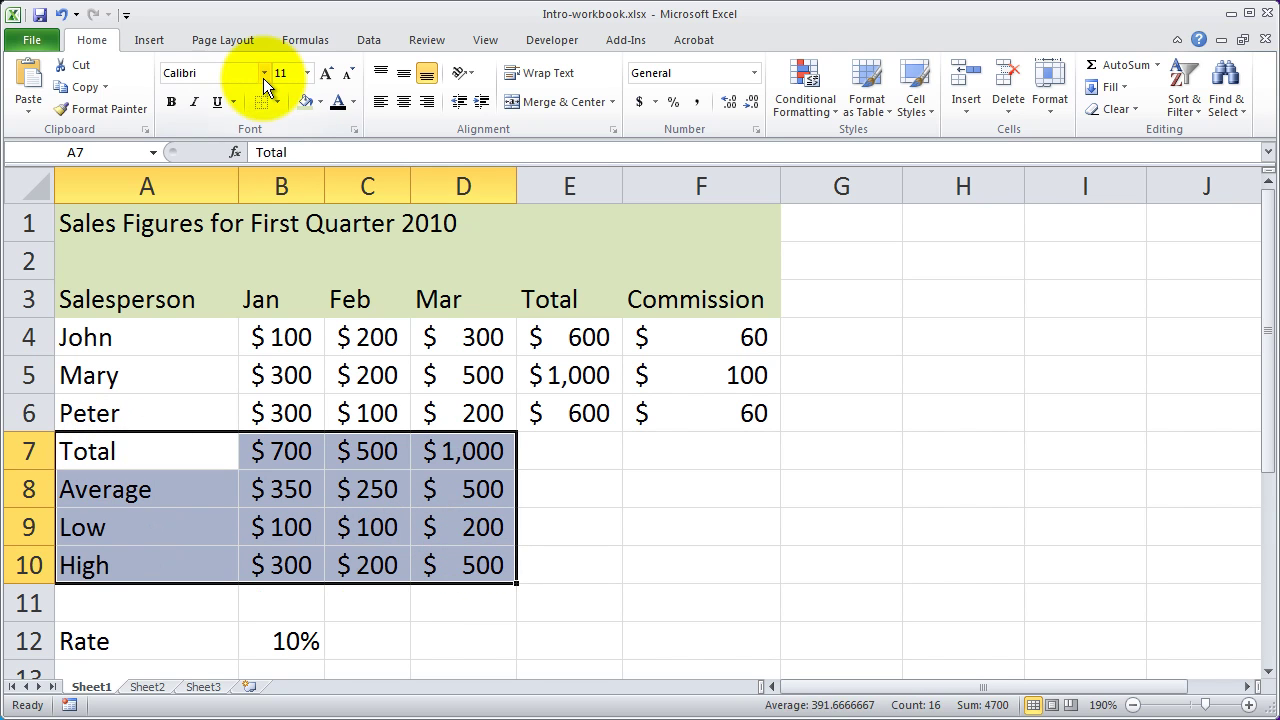
left_click(318, 102)
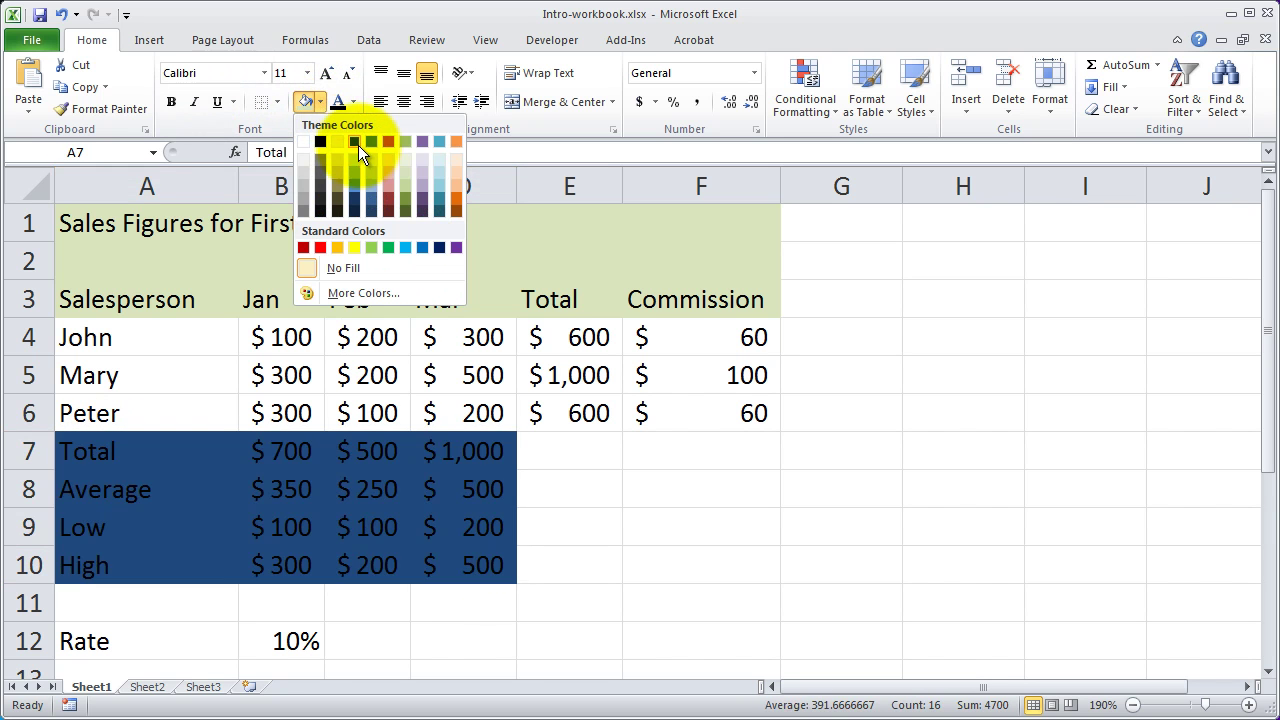
left_click(408, 157)
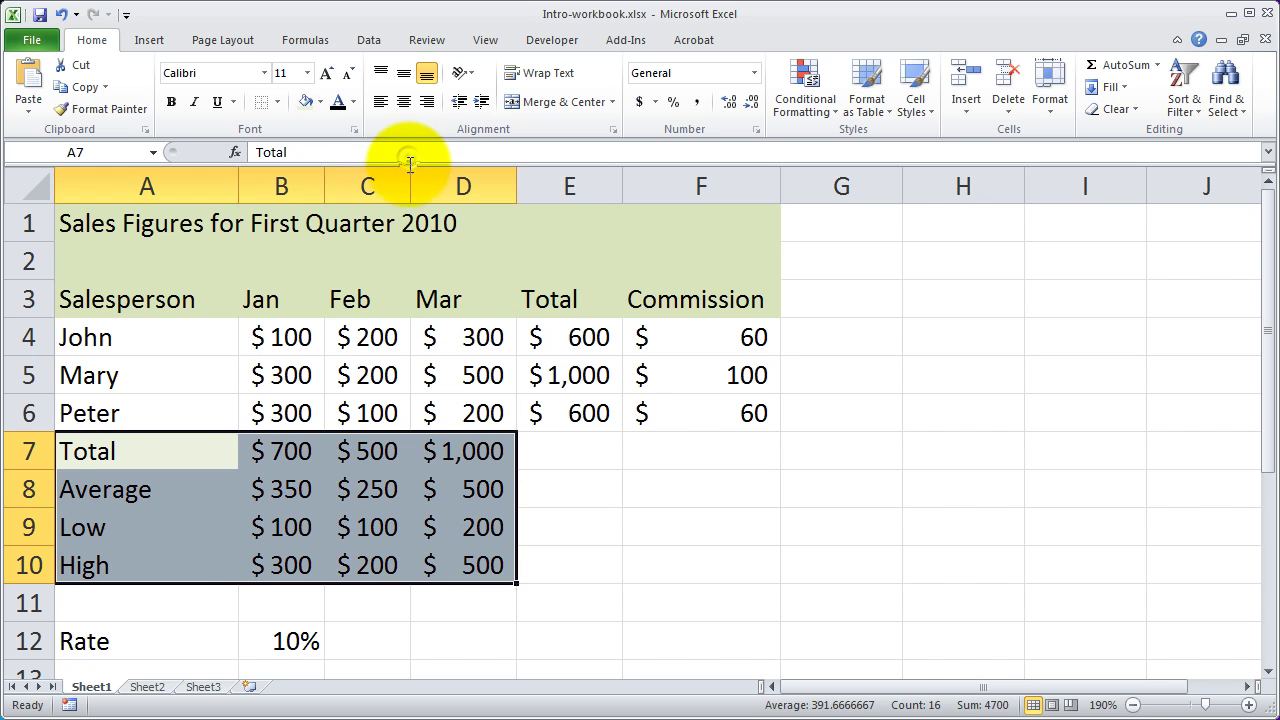
left_click(620, 528)
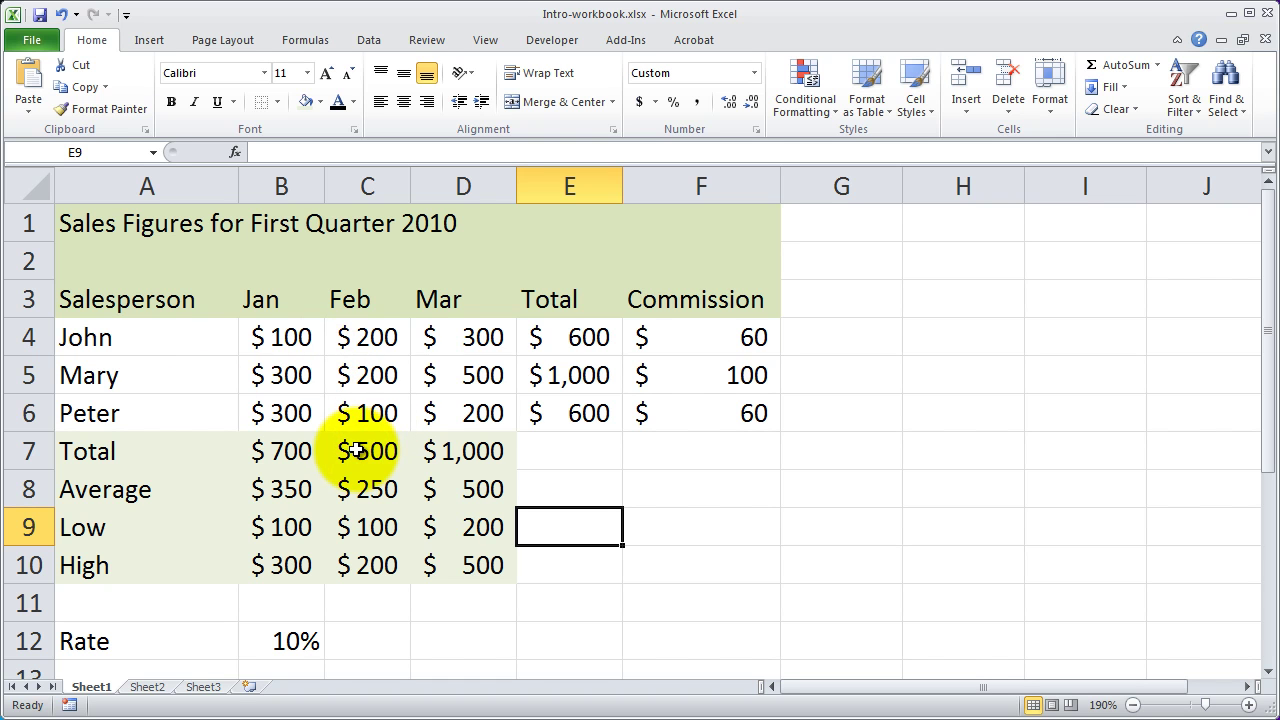
- Select the table from the Salesperson header and bring up the full border settings
left_click_drag(84, 298, 140, 305)
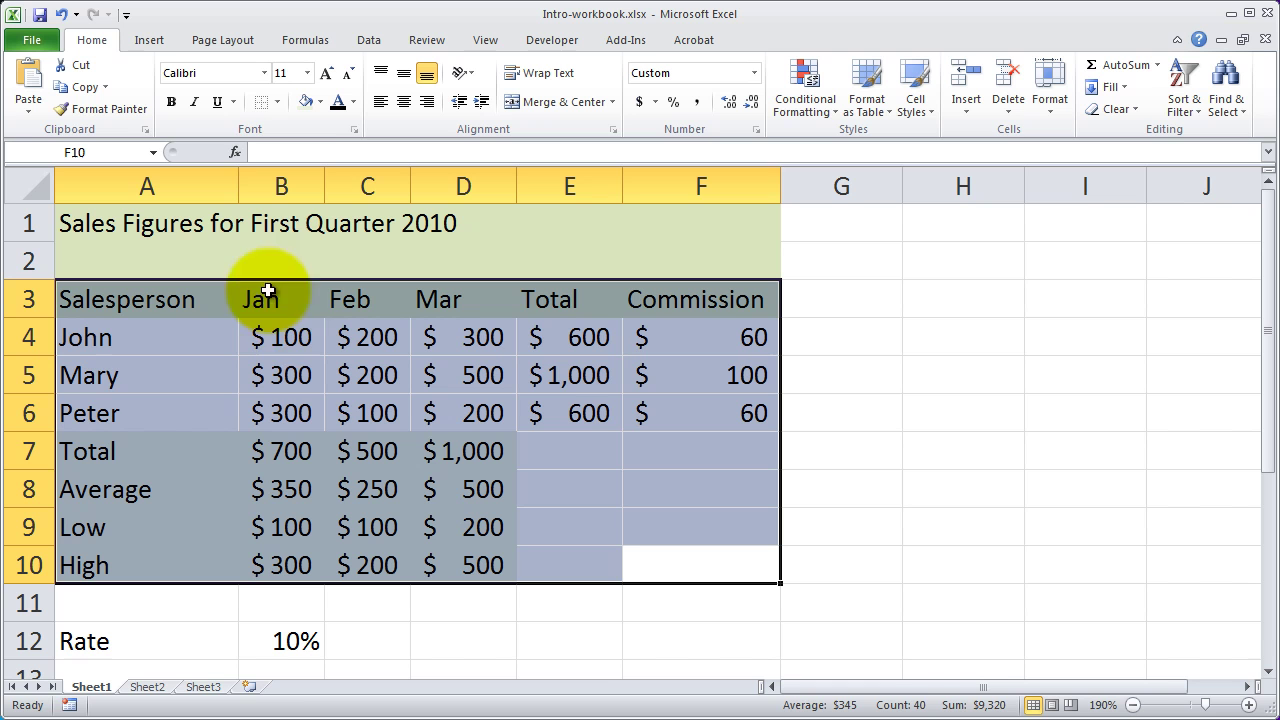
left_click(279, 103)
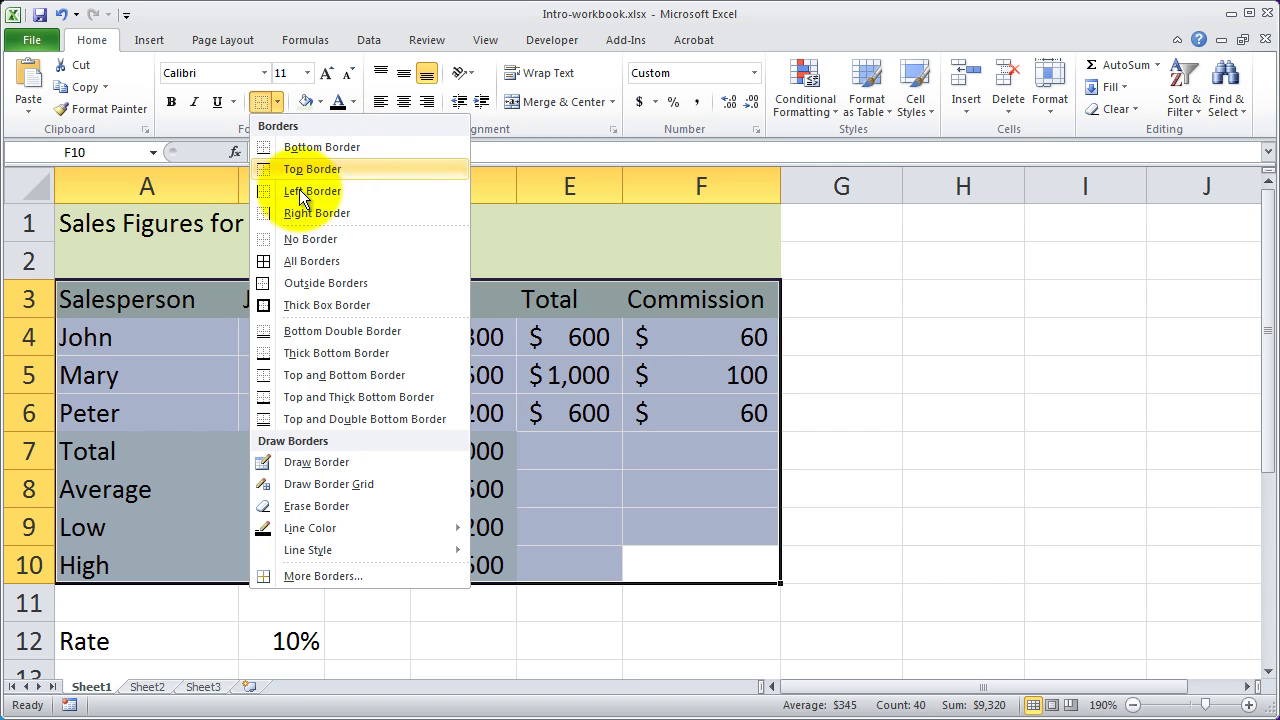
left_click(335, 574)
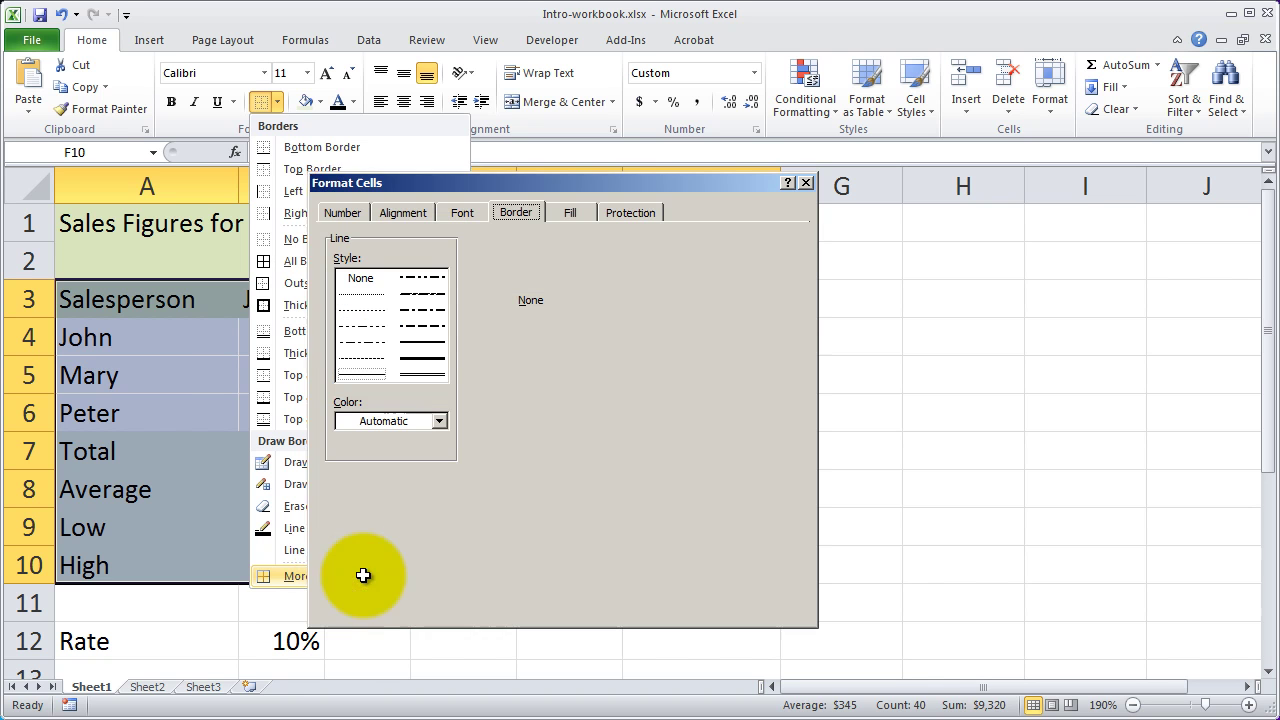
- Try a left border in Format Cells, cancel without applying, and reopen the Borders list
left_click_drag(440, 183, 458, 180)
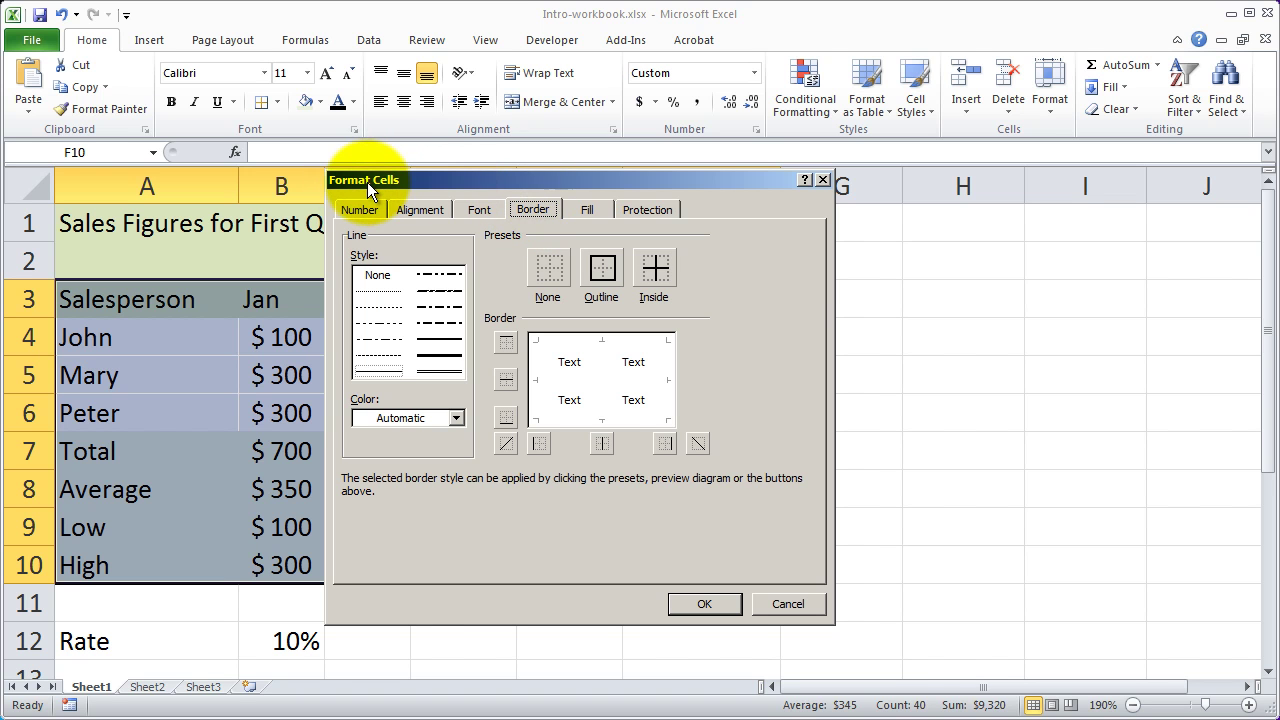
left_click(539, 443)
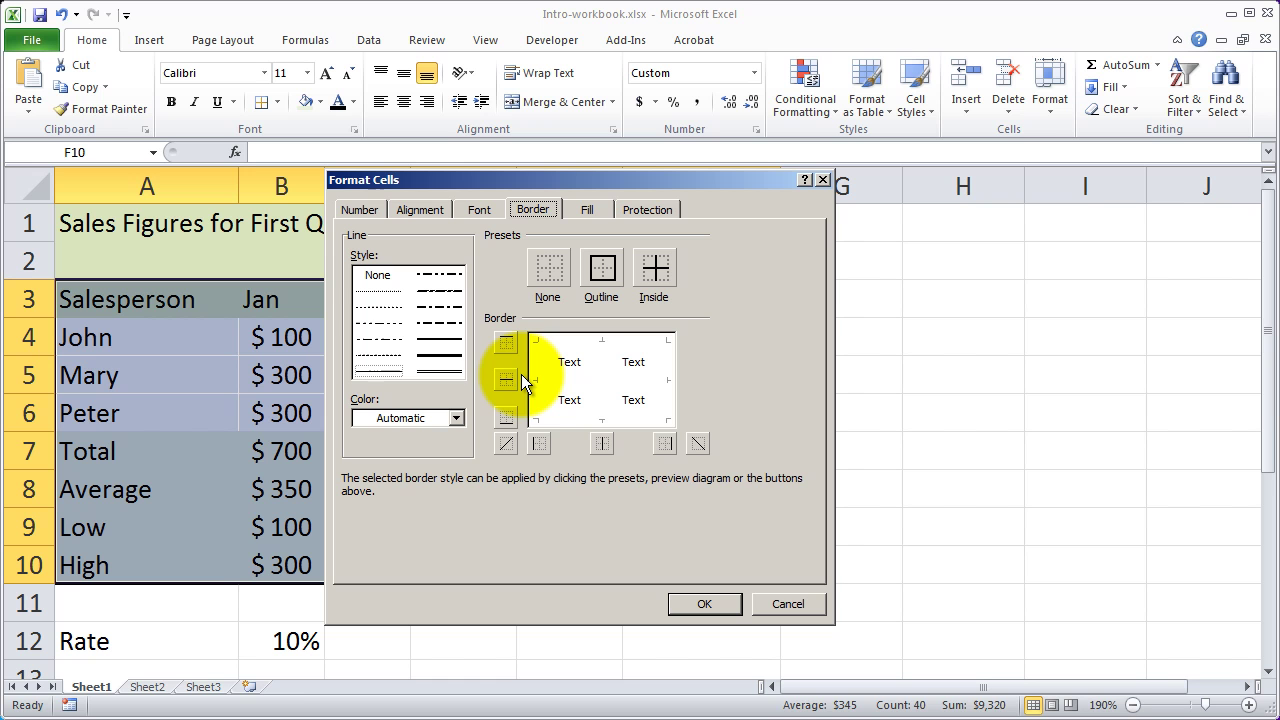
left_click(800, 610)
left_click(277, 102)
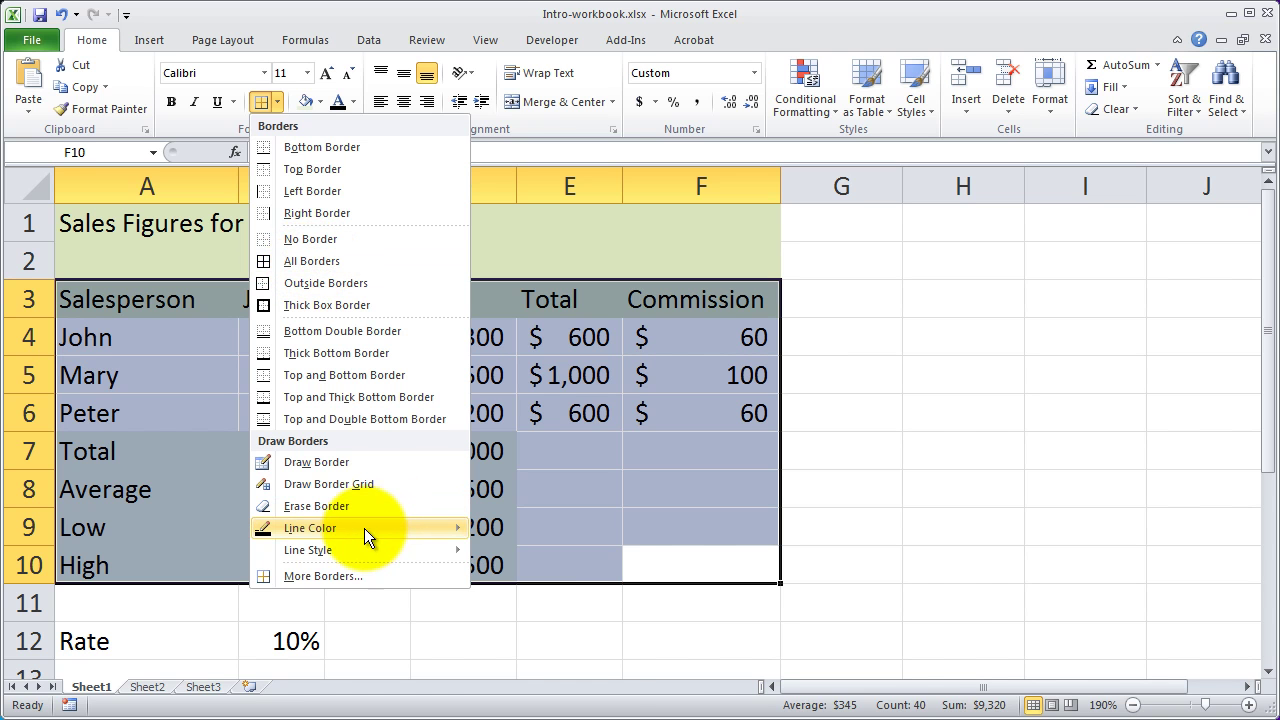
- Draw dark green border lines above header row 3 and under Peter's row 6 across A–F
mouse_move(363, 528)
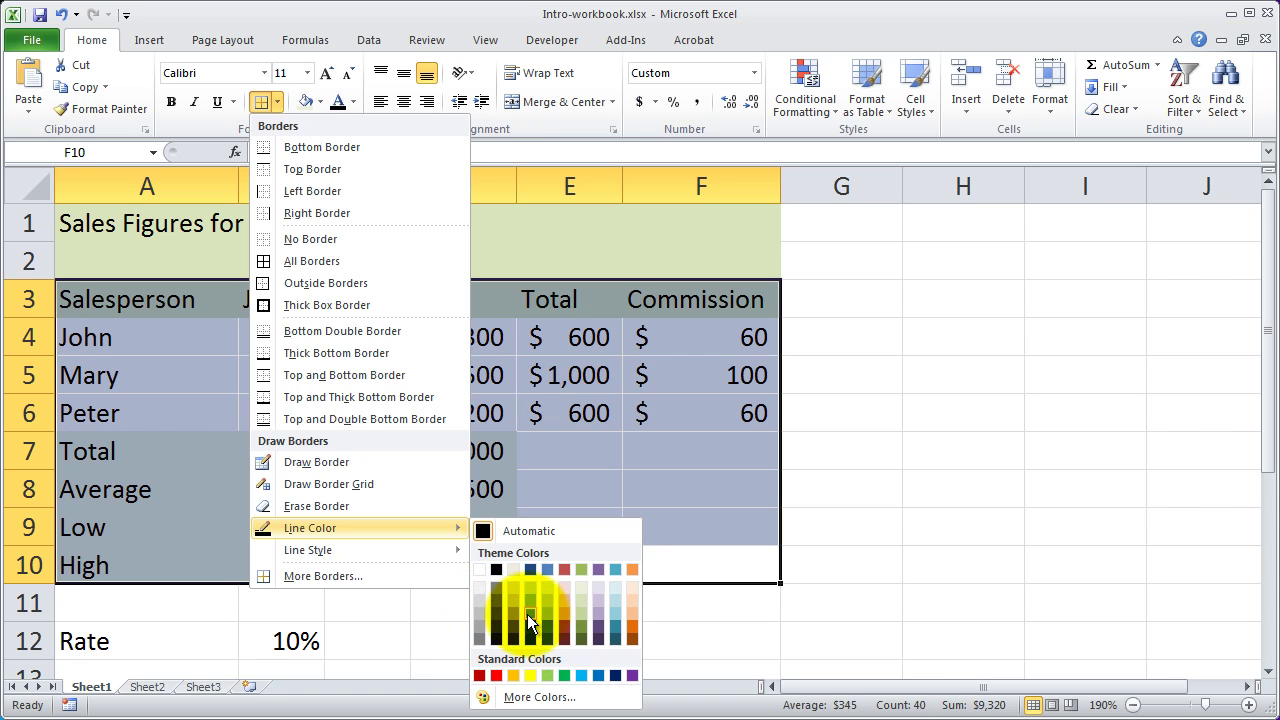
left_click(618, 627)
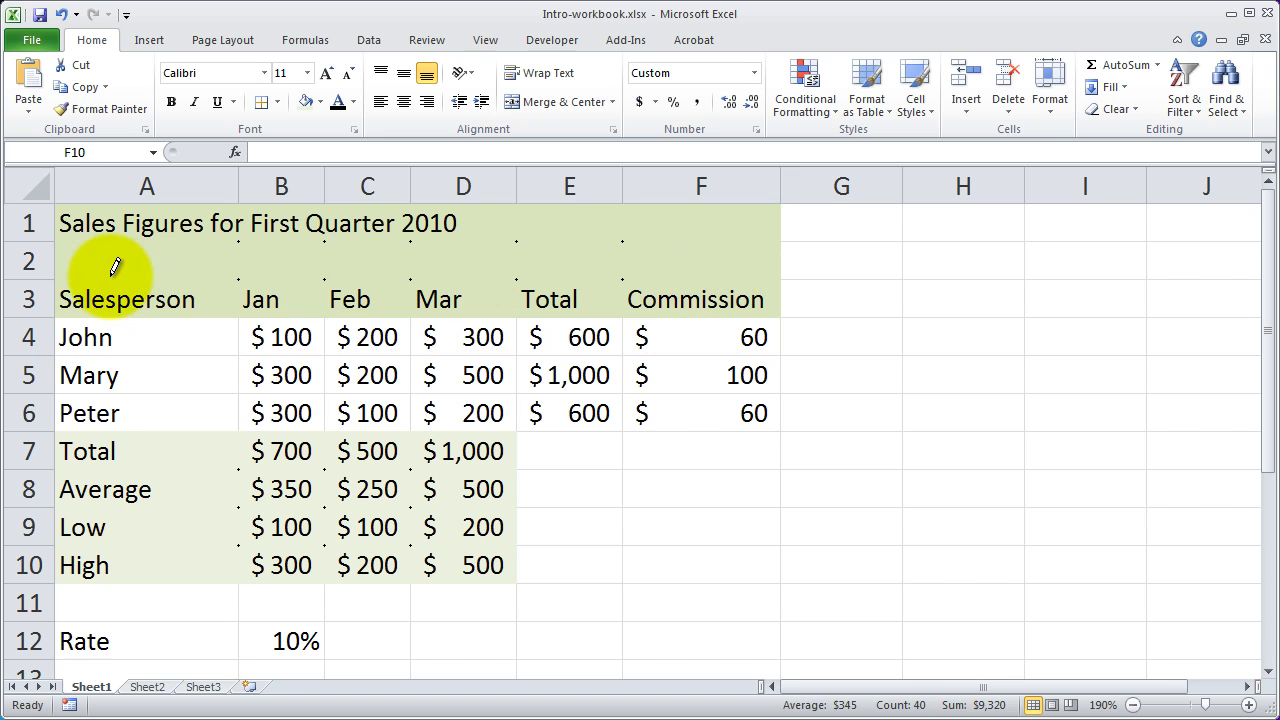
mouse_move(109, 278)
left_mouse_down()
mouse_move(737, 277)
mouse_move(714, 274)
left_mouse_up()
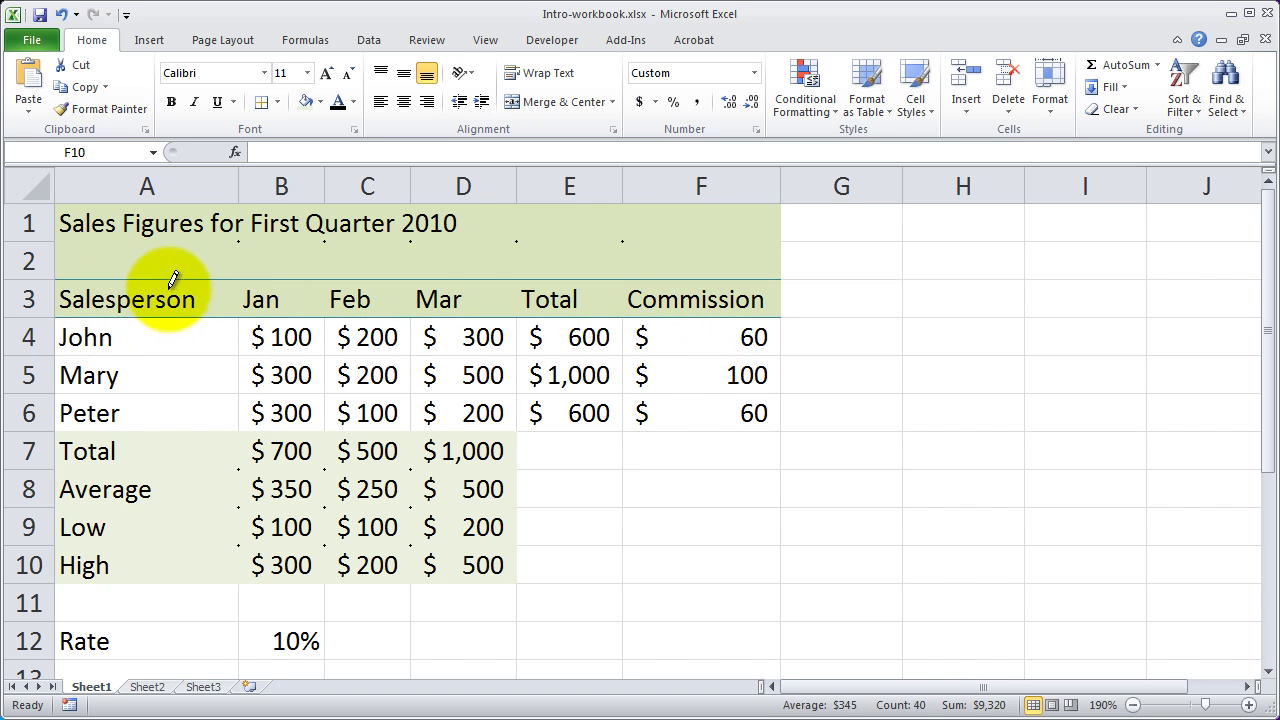
mouse_move(66, 430)
left_mouse_down()
mouse_move(211, 414)
mouse_move(700, 418)
left_mouse_up()
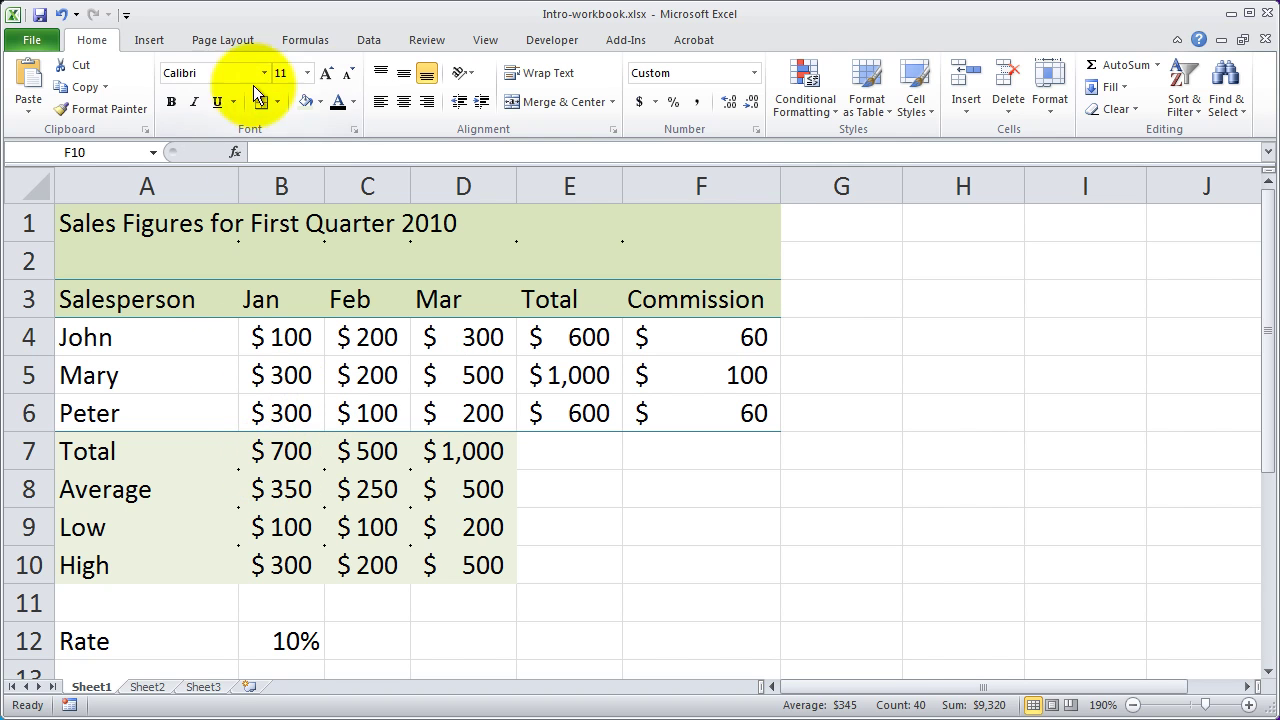
- Exit Draw Border mode with Esc and deselect at G3, keeping the green lines
left_click(278, 103)
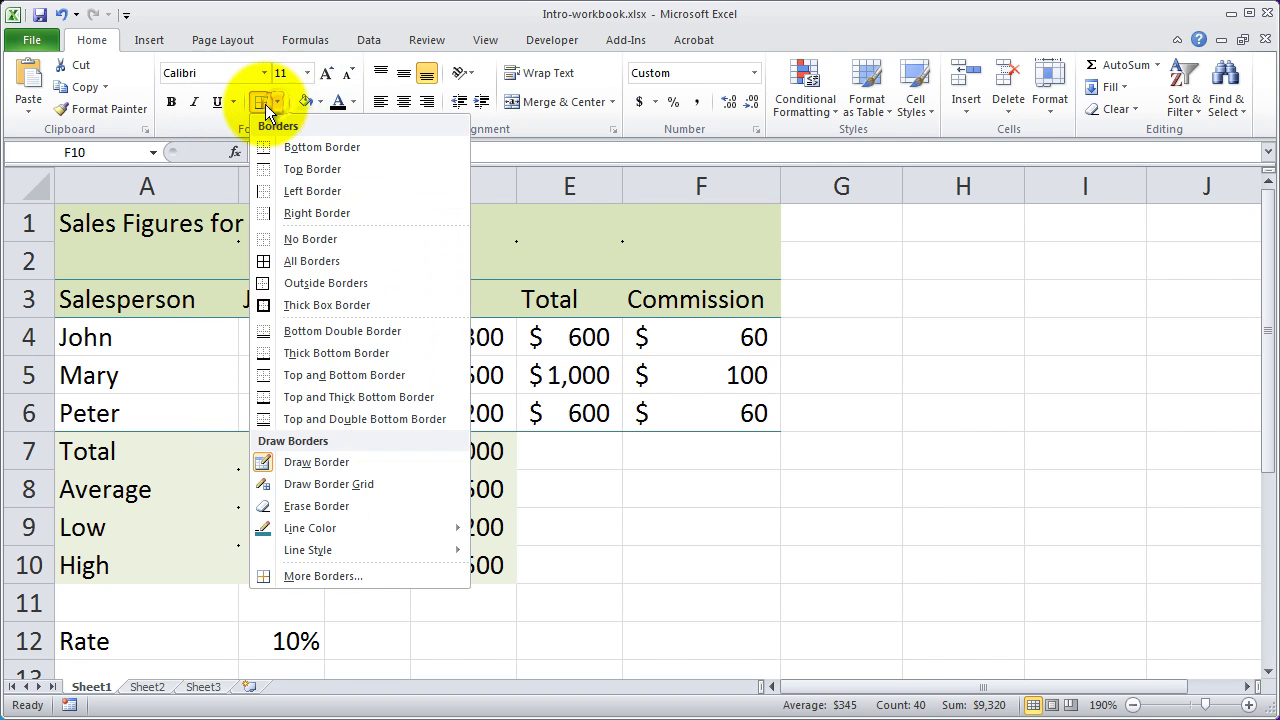
left_click(277, 105)
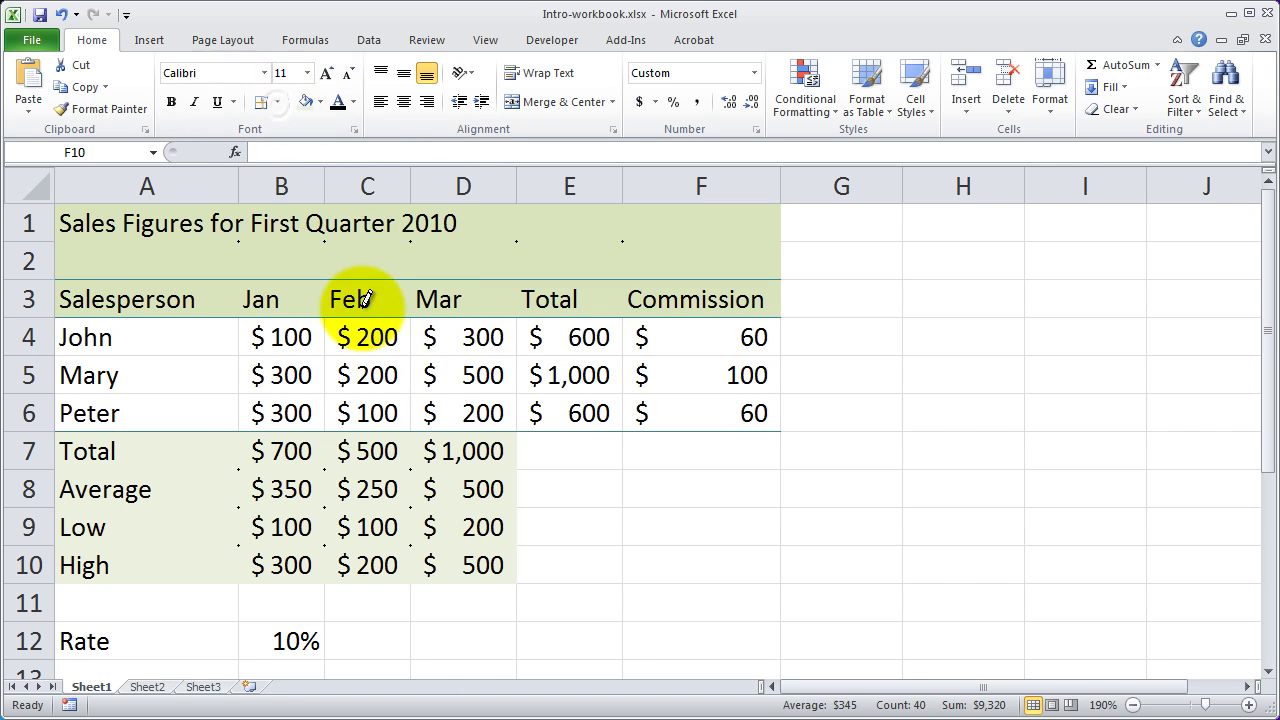
left_click(275, 104)
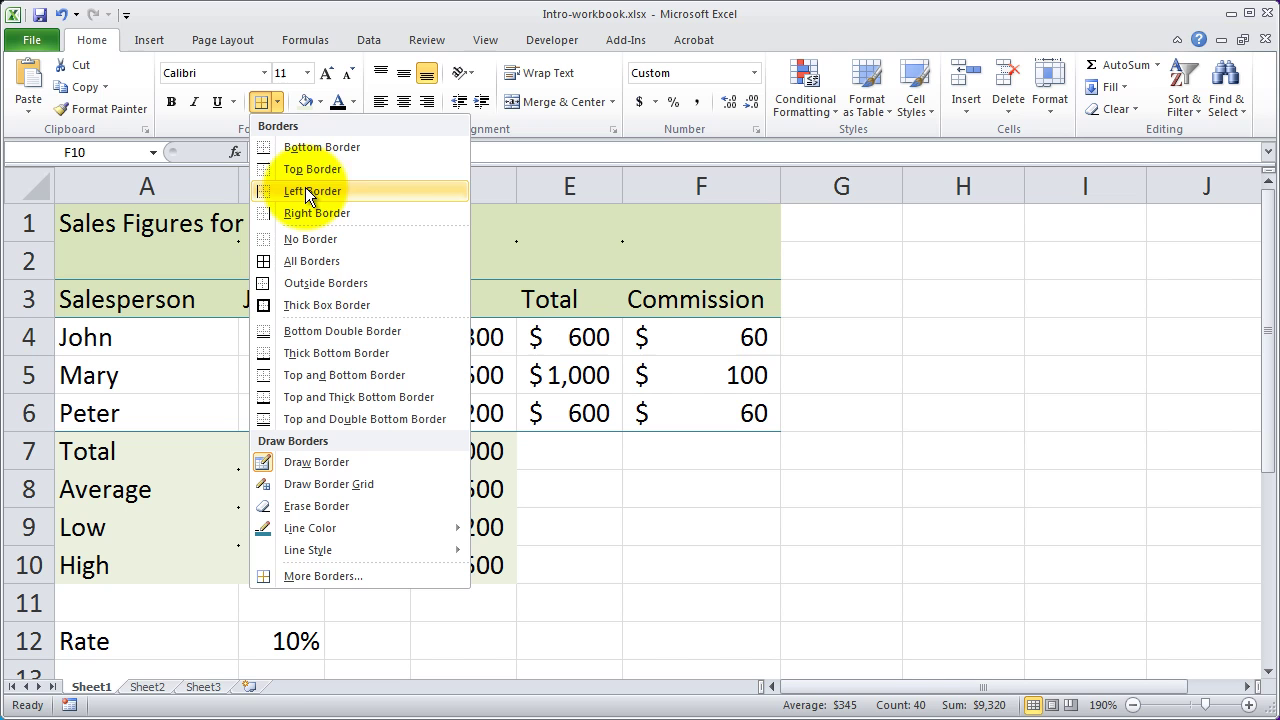
left_click(273, 107)
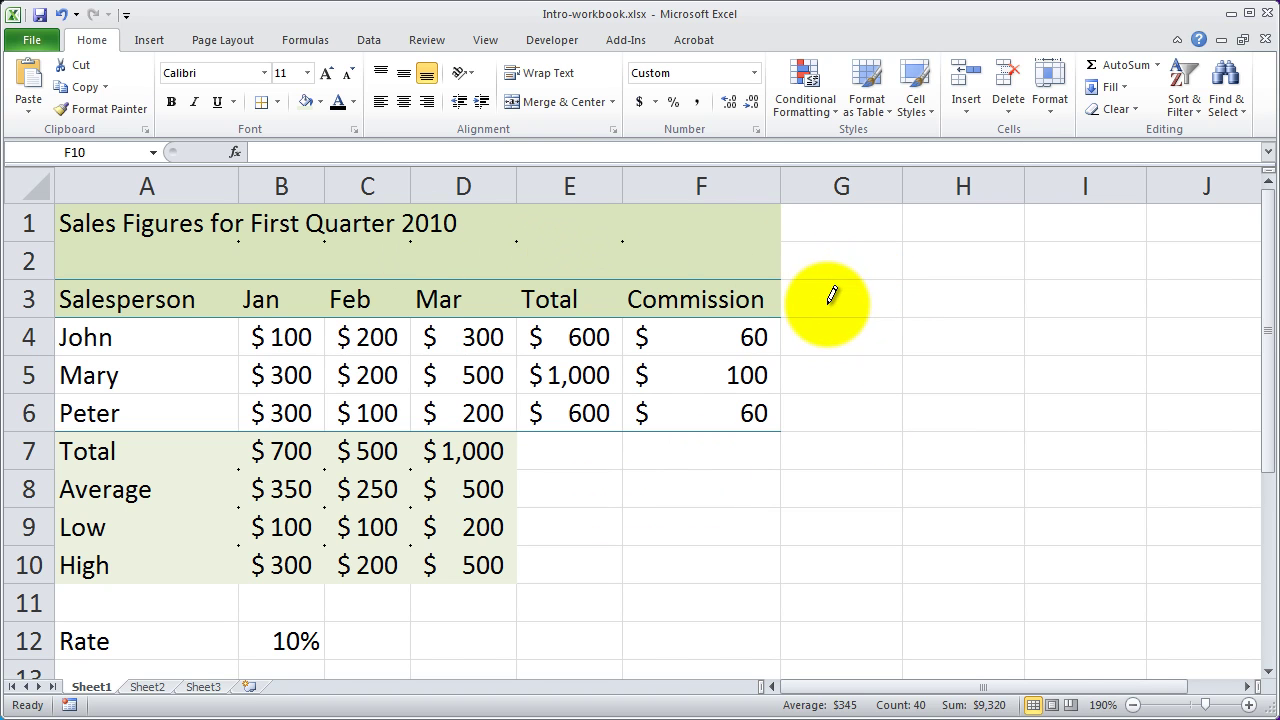
key("Escape")
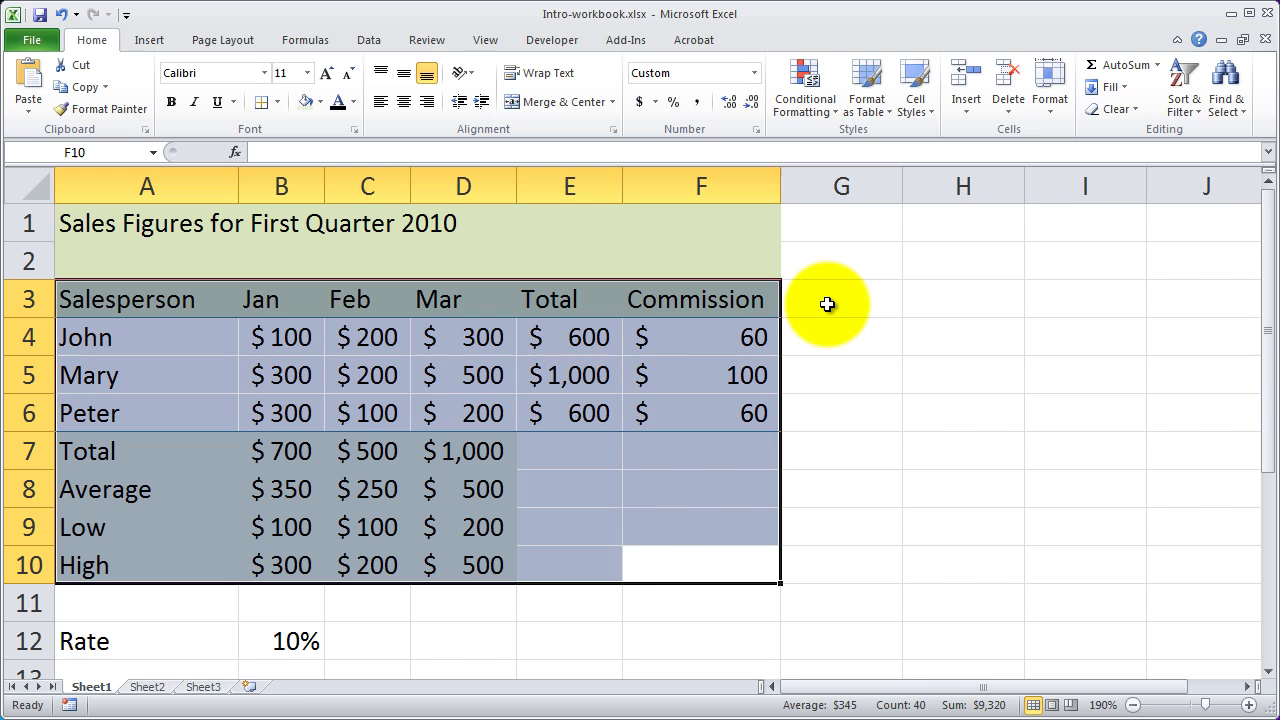
left_click(827, 304)
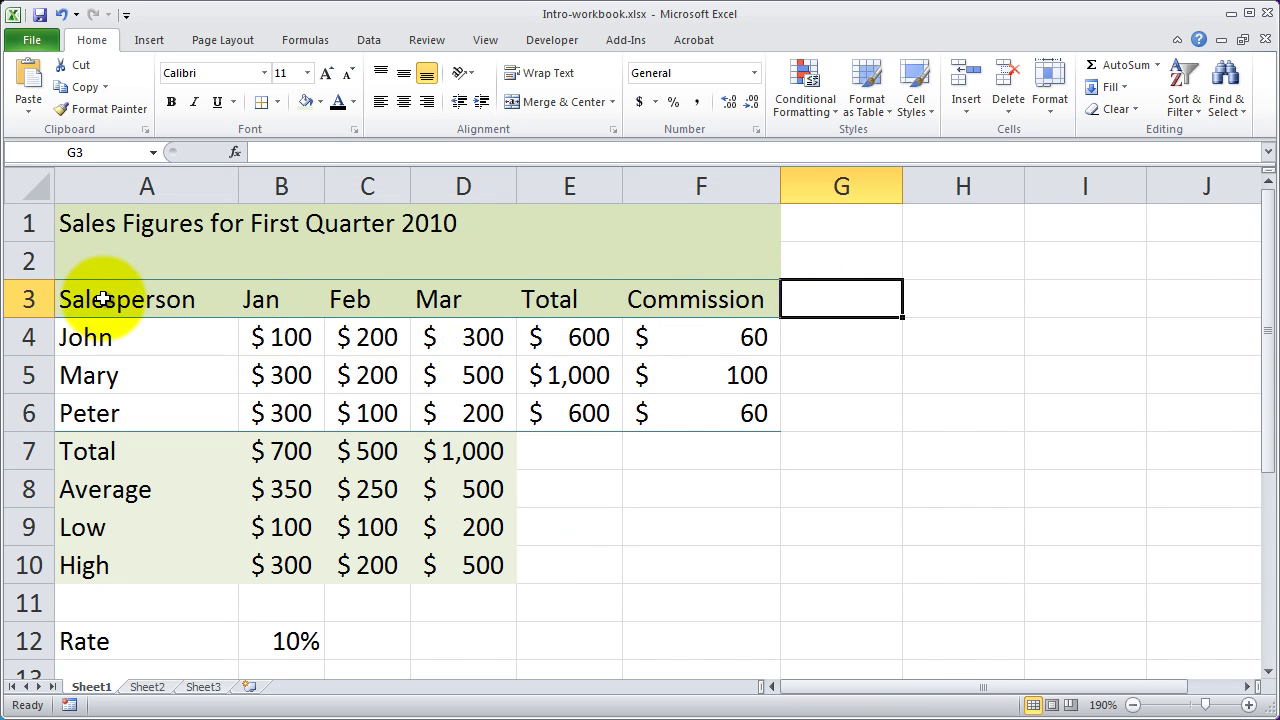
- Apply a Top and Thick Bottom Border to header row A3:F3
left_click_drag(103, 298, 742, 313)
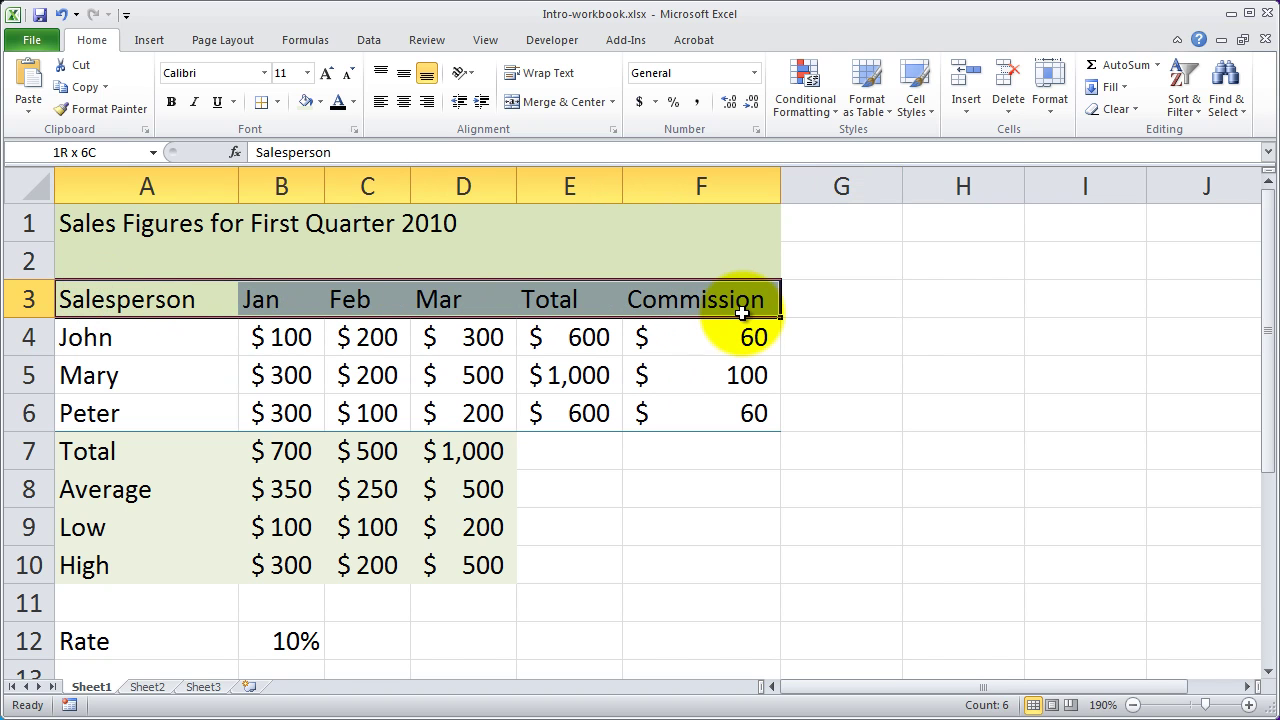
left_click(276, 106)
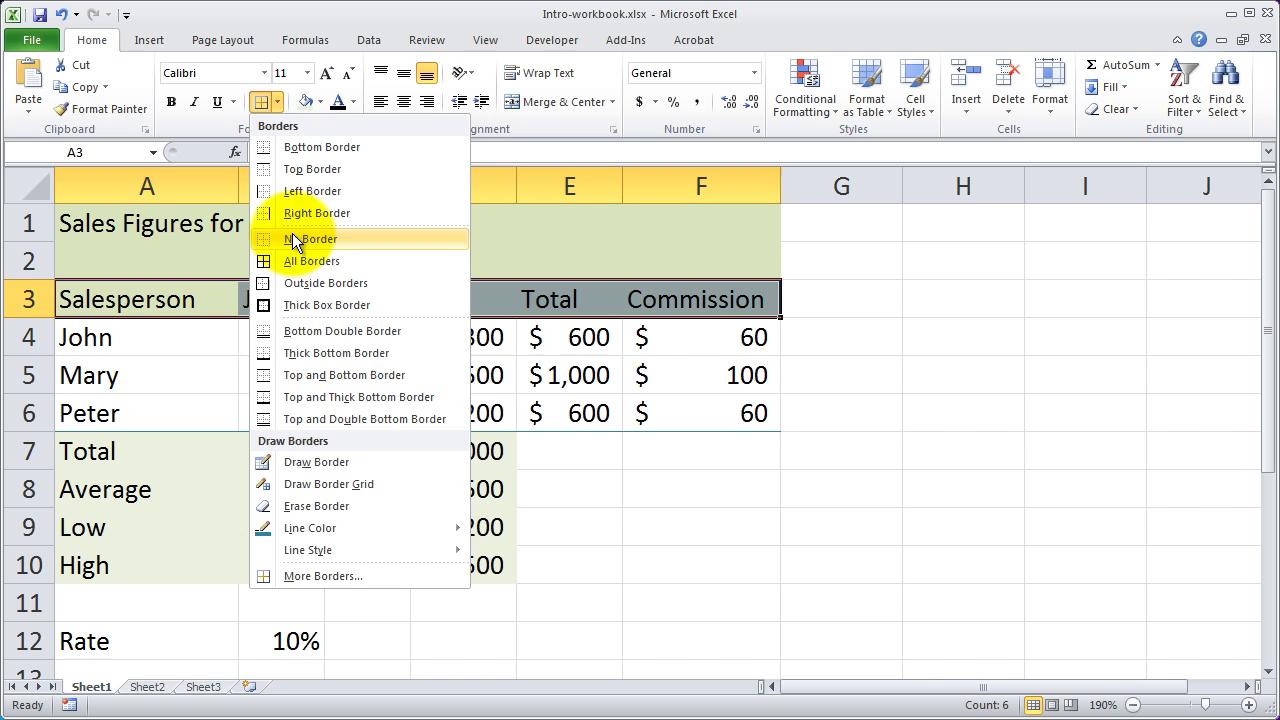
left_click(408, 397)
left_click(887, 445)
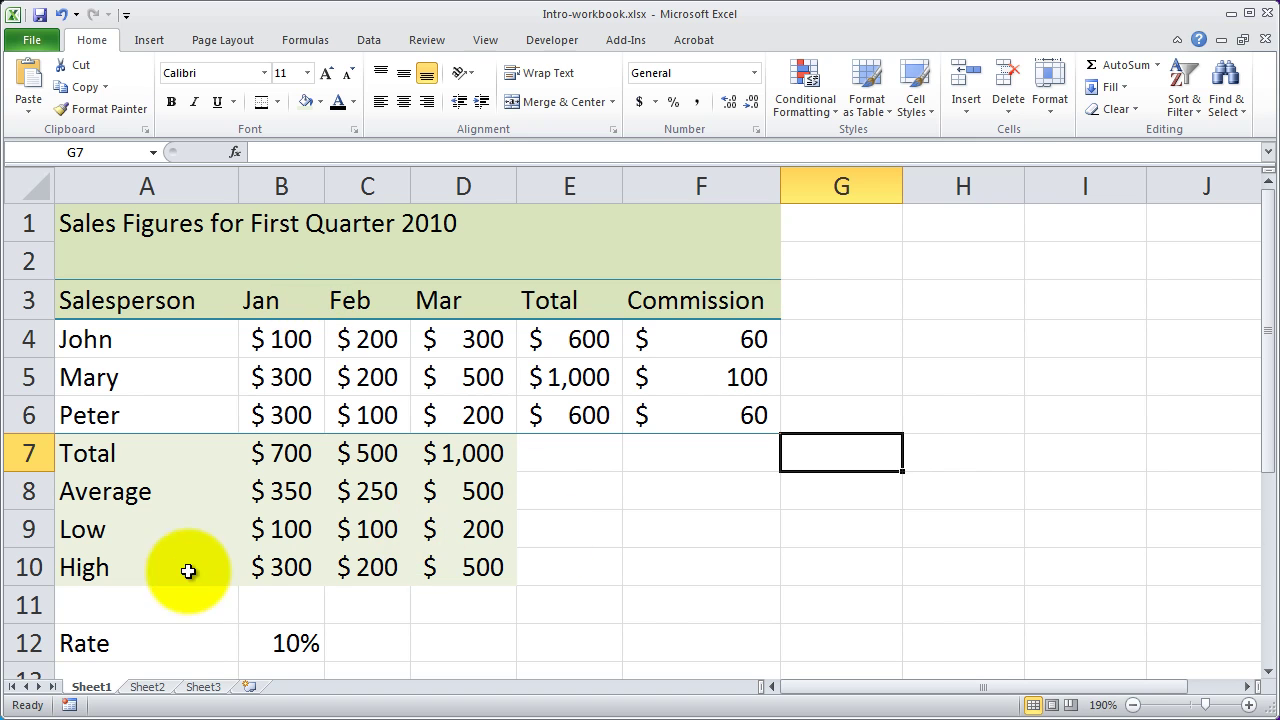
- Apply a Thick Bottom Border under the High row A10:D10
left_click(115, 568)
left_click_drag(115, 568, 475, 568)
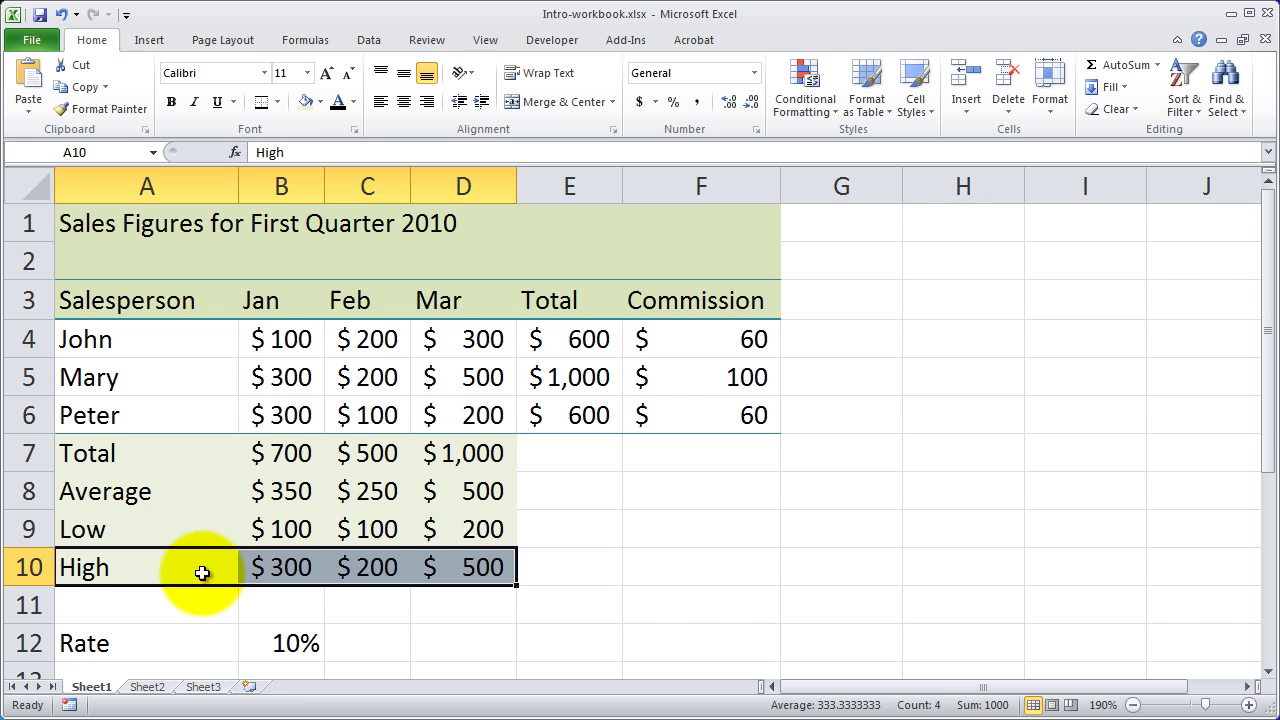
left_click(278, 102)
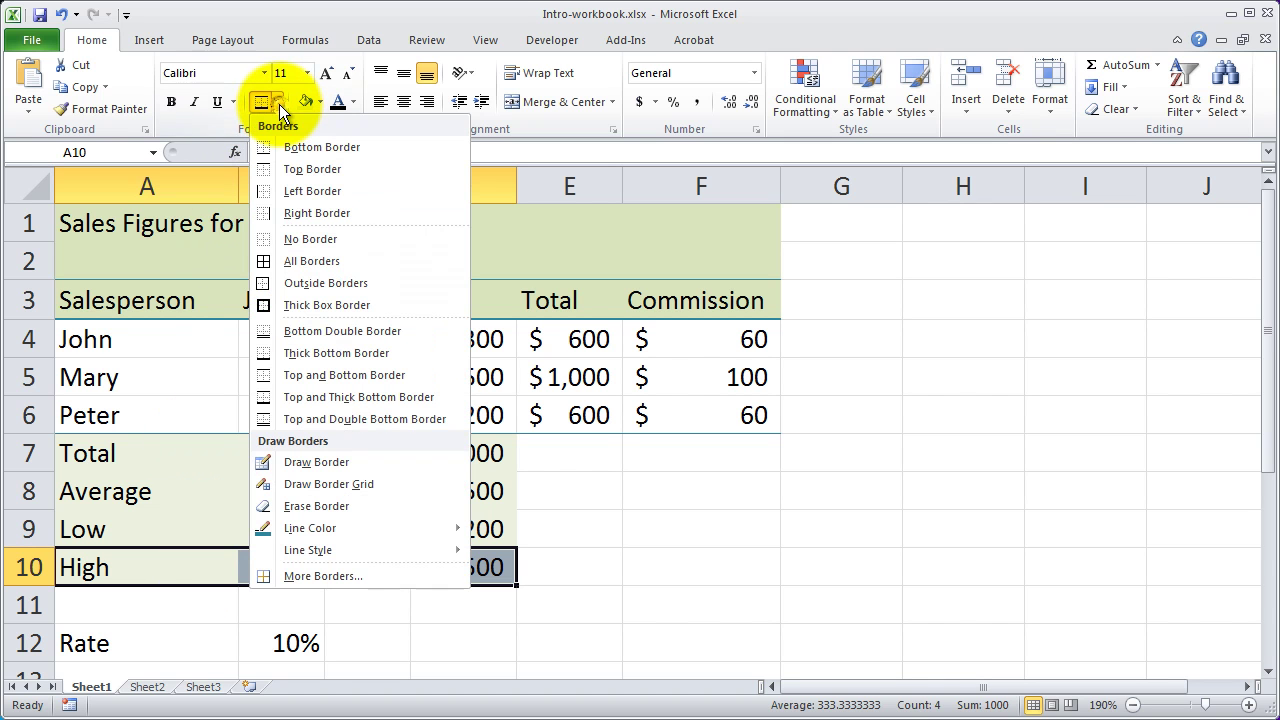
left_click(371, 355)
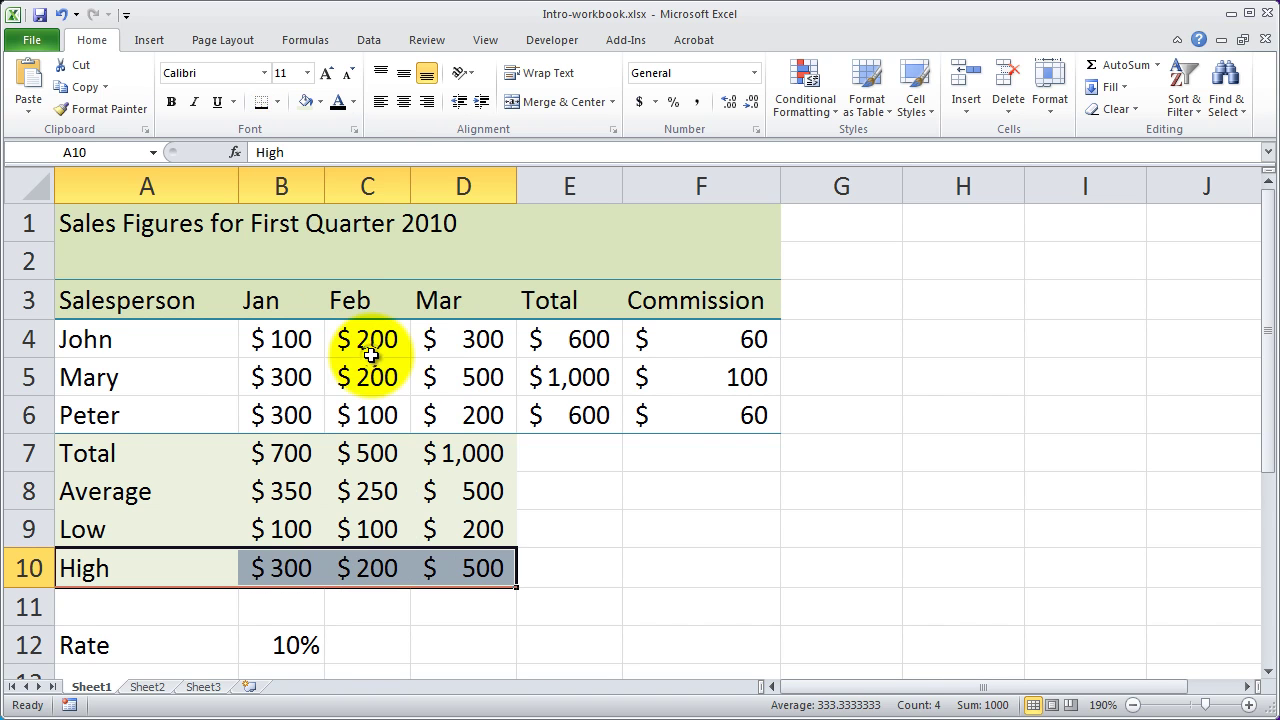
left_click(452, 424)
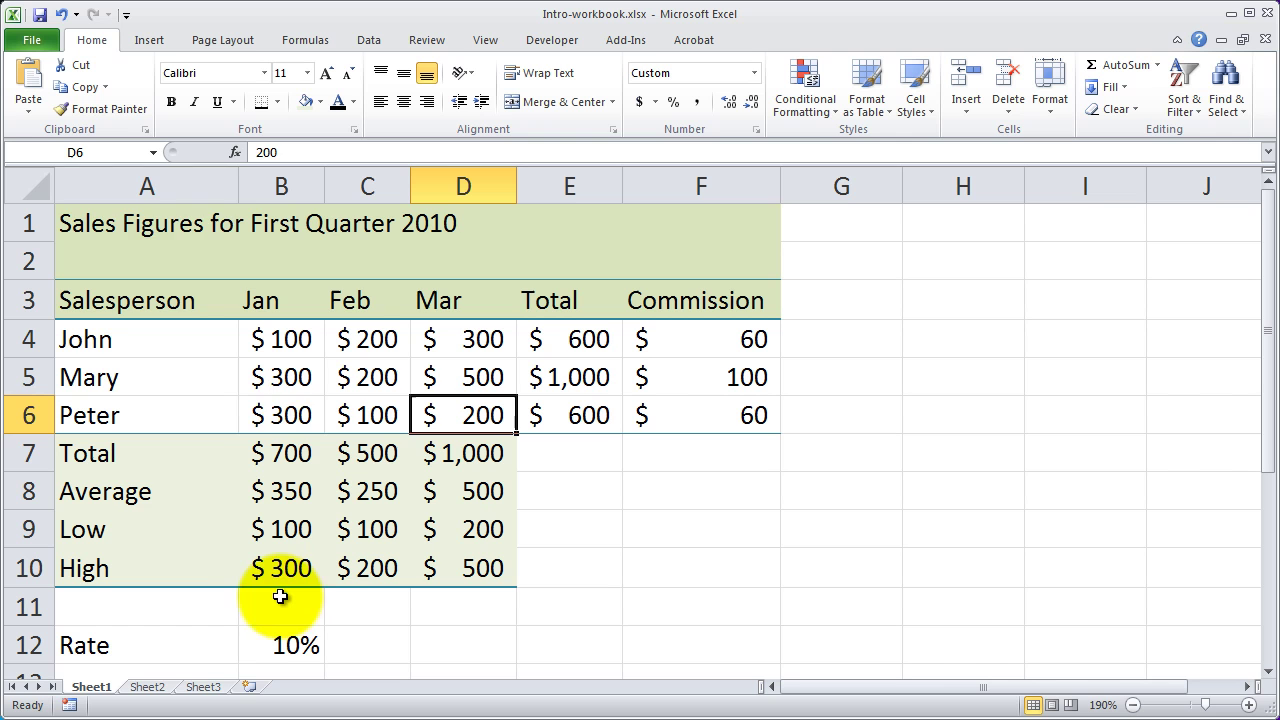
left_click(68, 228)
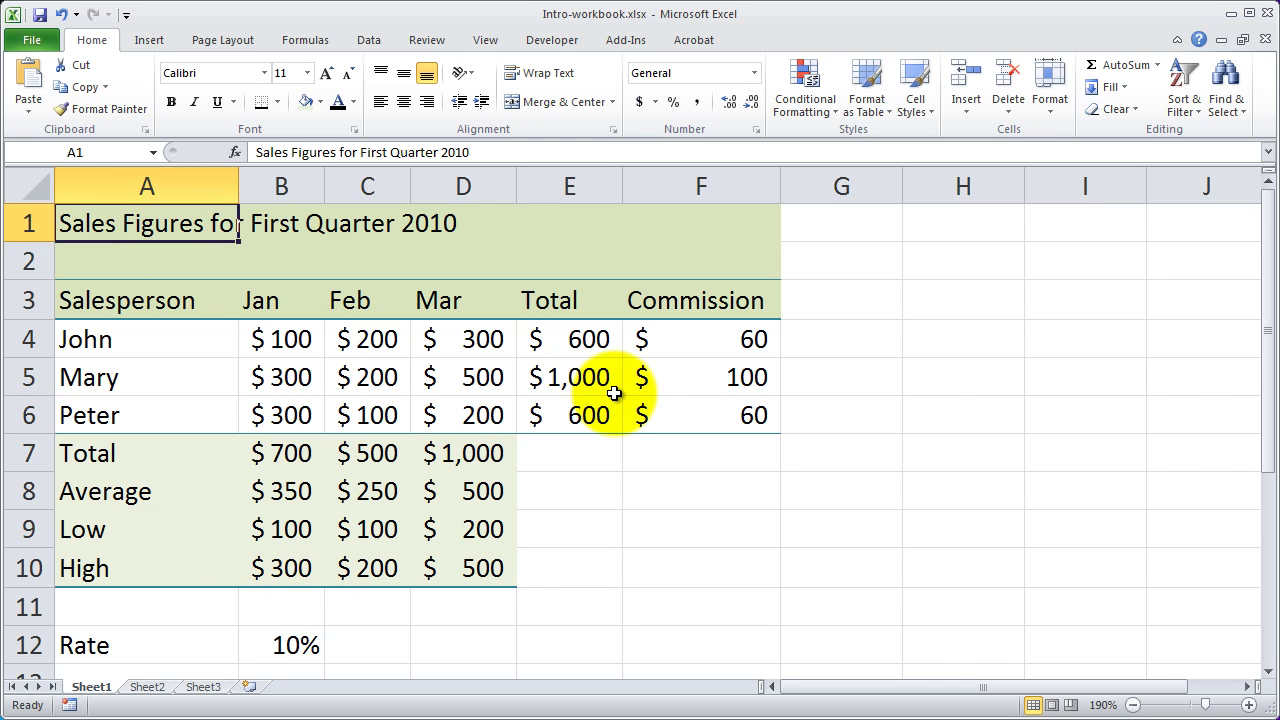